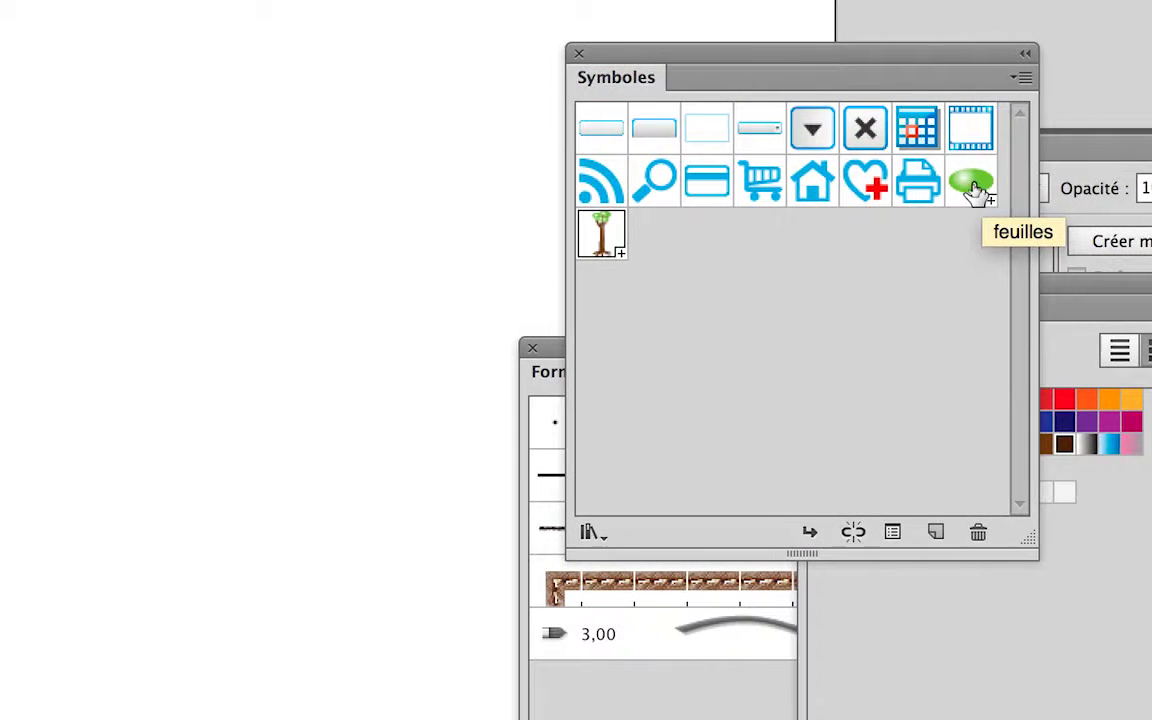
- Place an instance of the feuilles symbol beside the tree and break its link to the symbol
left_click_drag(975, 190, 209, 218)
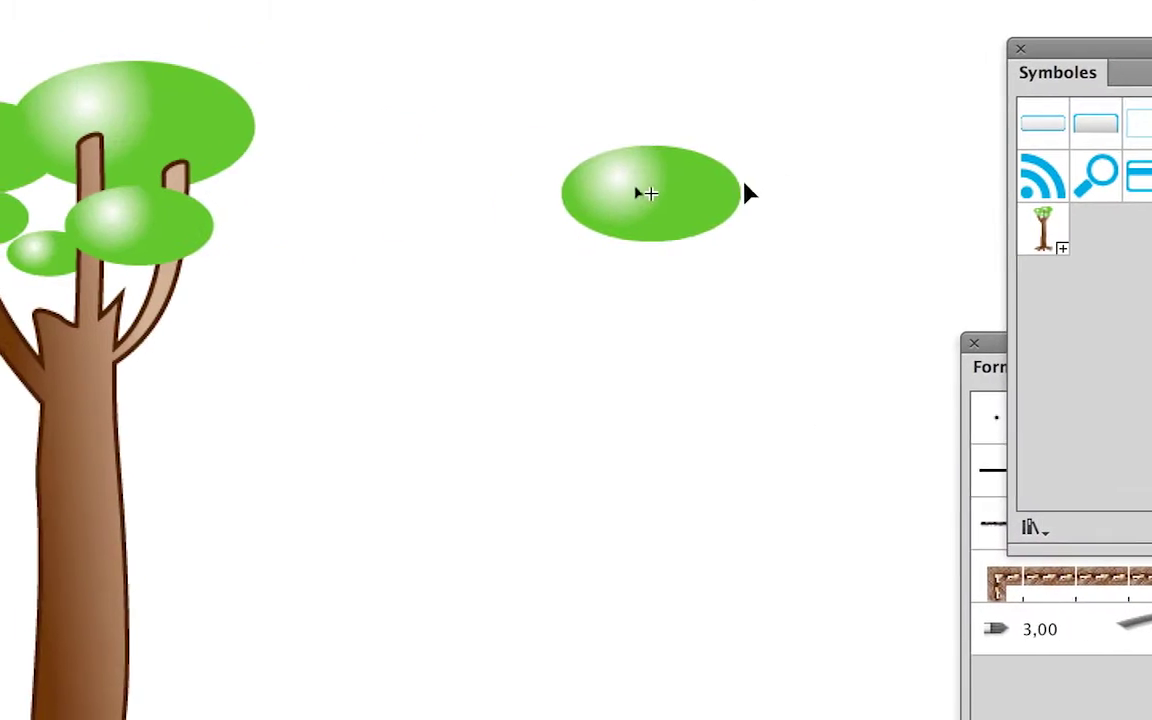
right_click(704, 203)
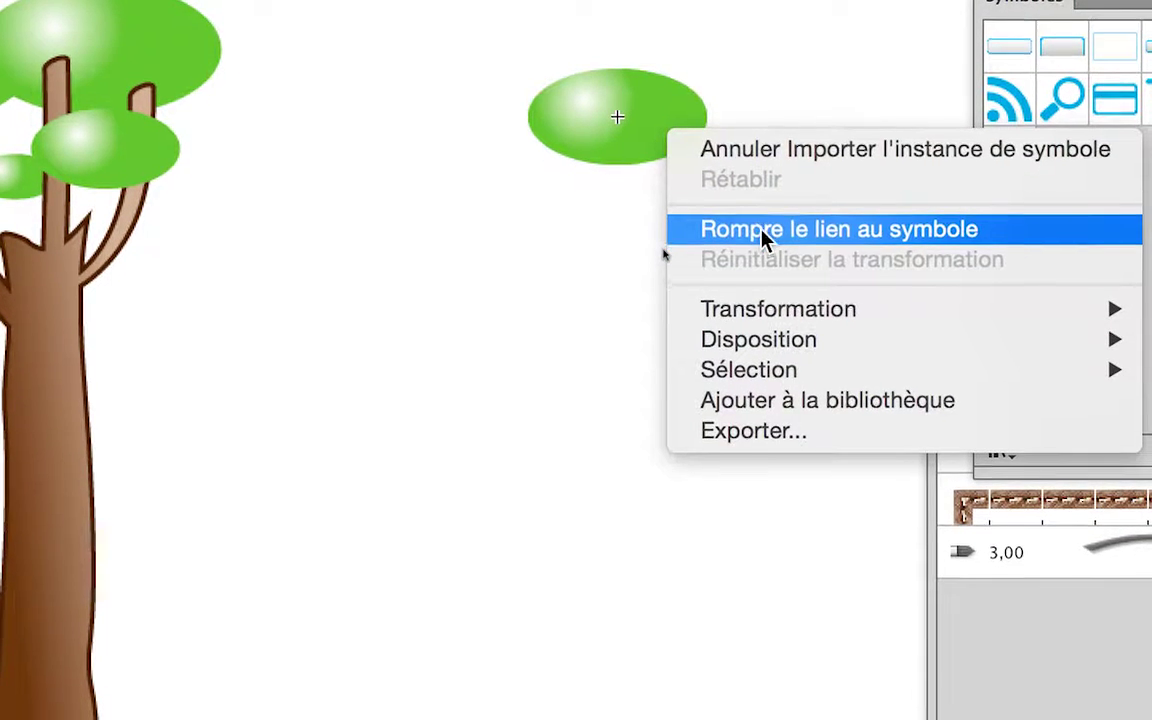
left_click(775, 228)
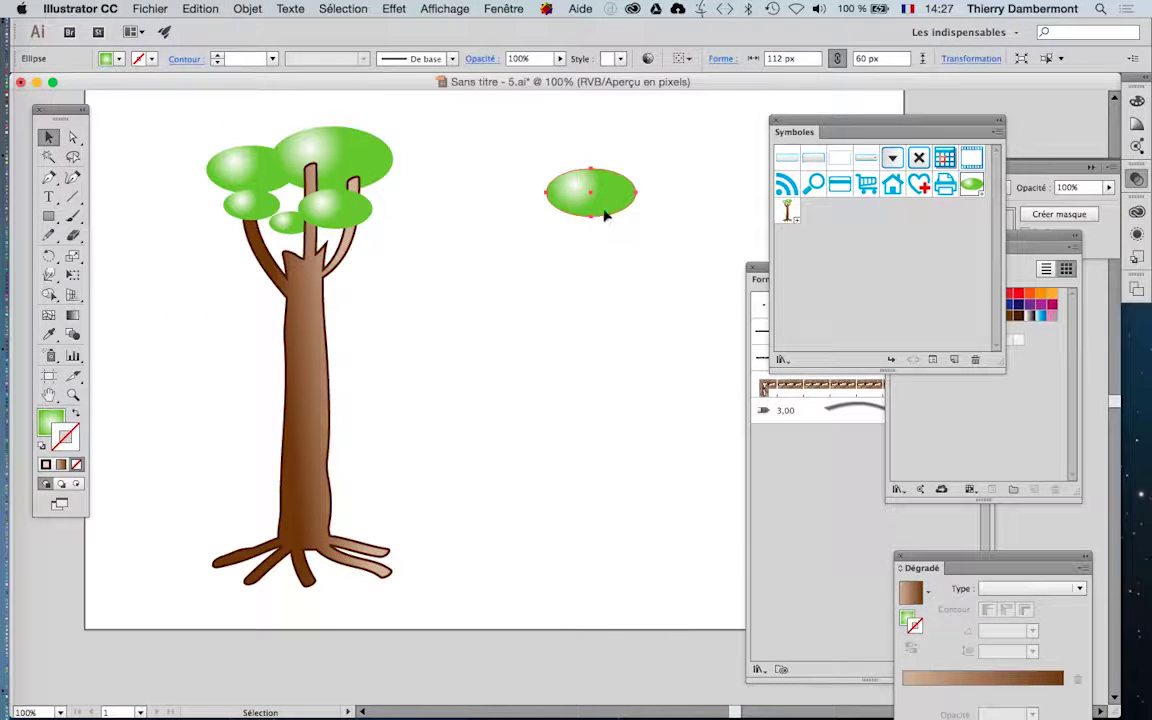
- Recolour the end stop of the ellipse's radial fill gradient dark green and add a medium green stop at 72.63%
left_click_drag(45, 115, 509, 86)
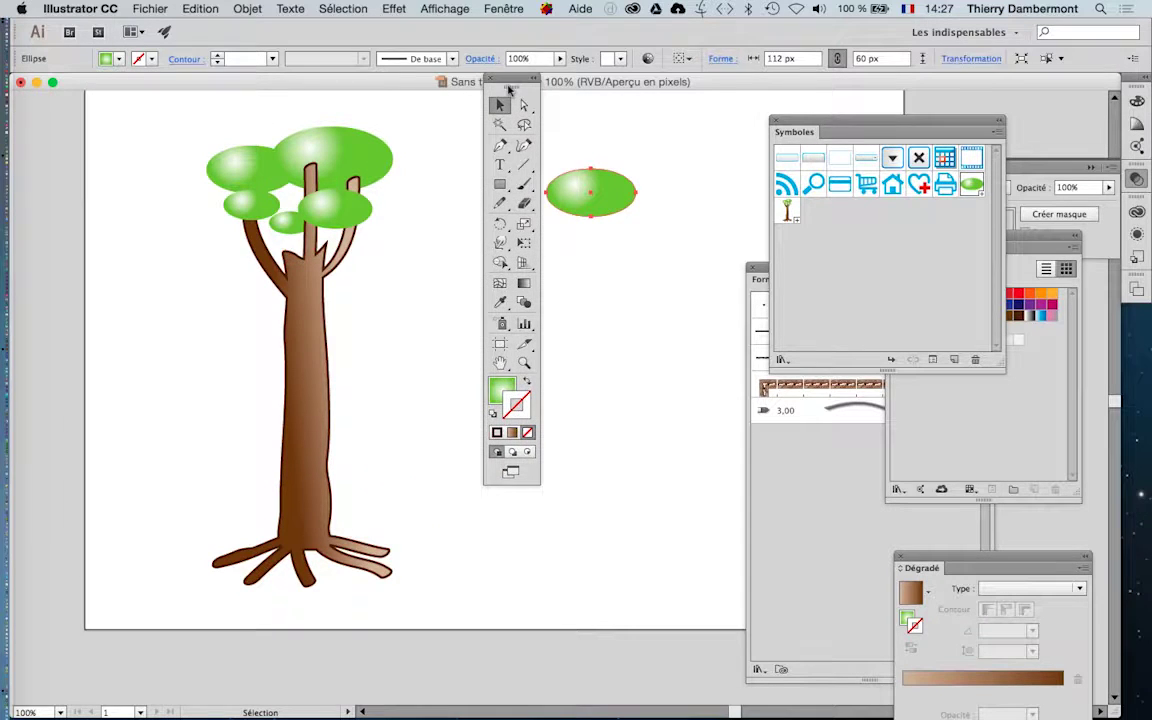
left_click(497, 400)
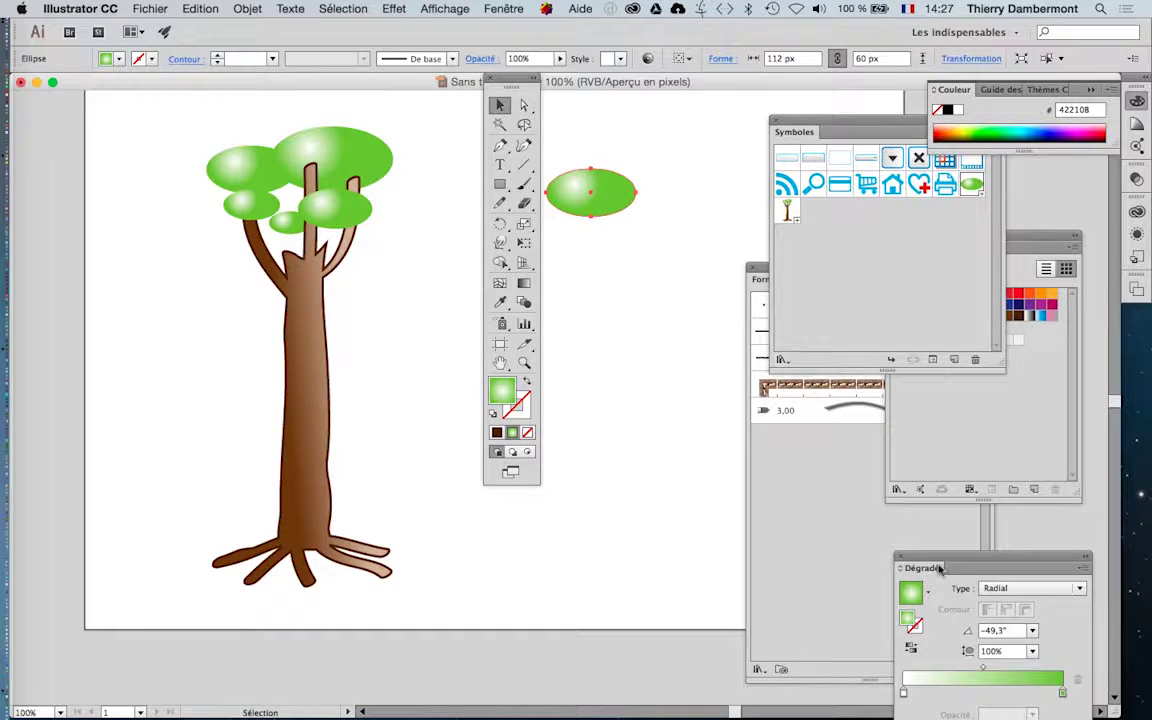
left_click_drag(925, 555, 625, 267)
left_click(775, 120)
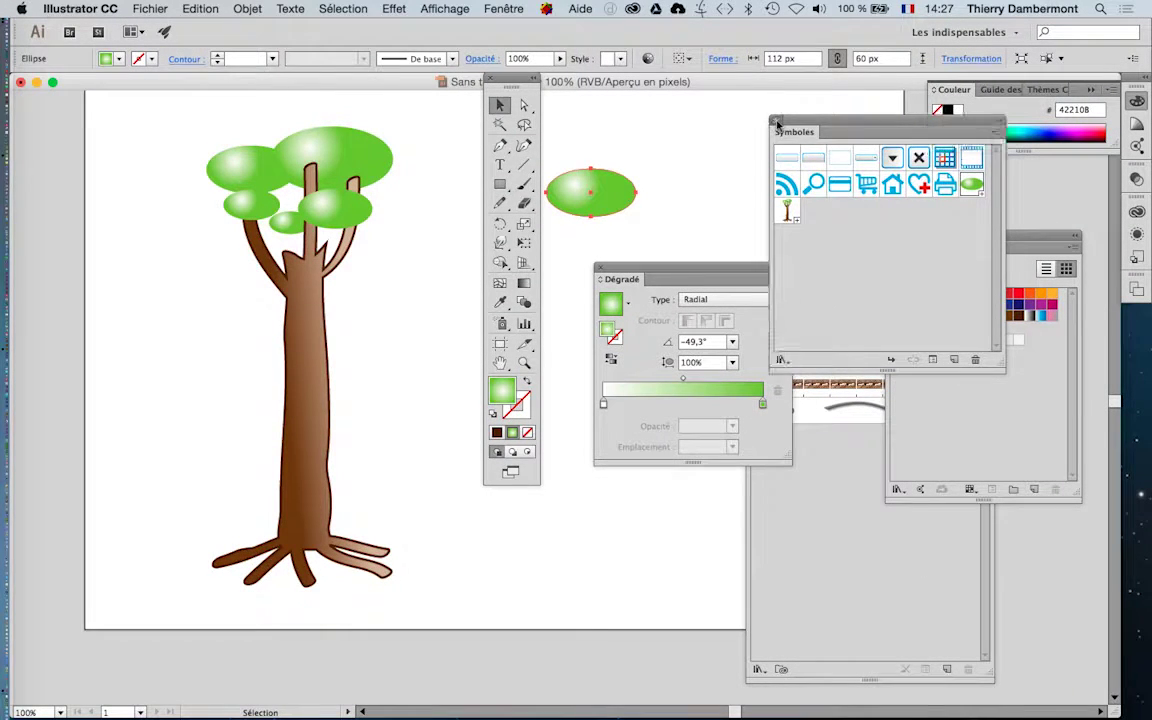
left_click_drag(698, 267, 790, 128)
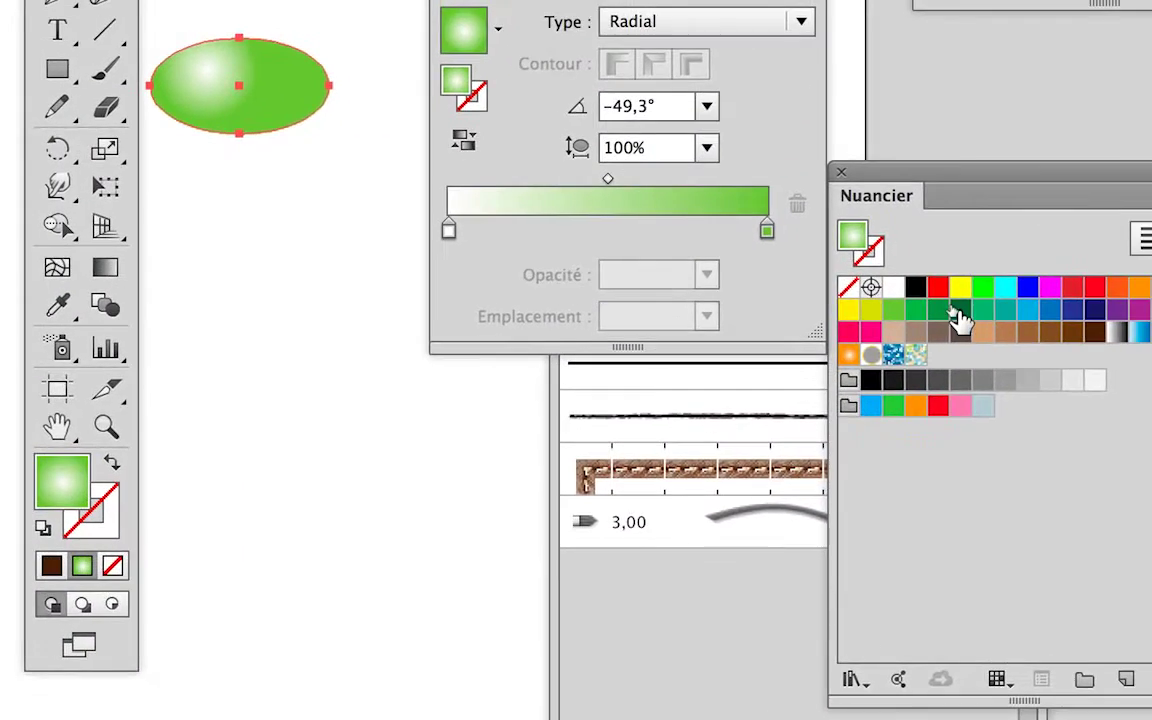
left_click_drag(960, 318, 770, 238)
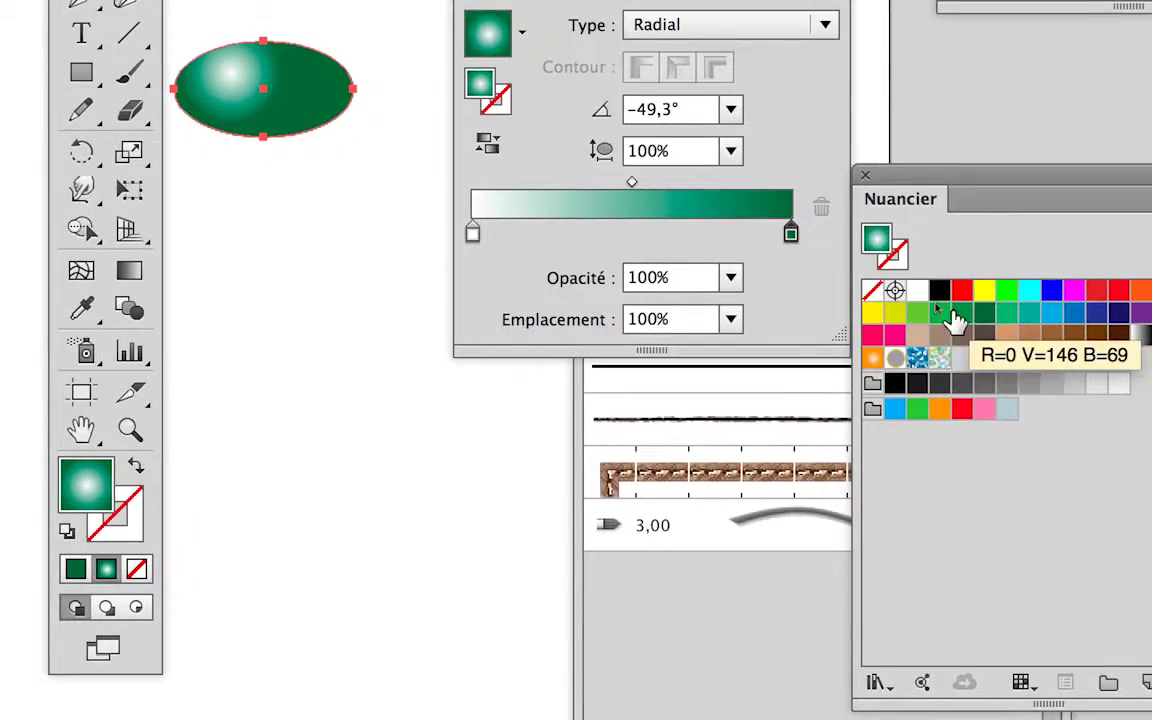
left_click_drag(986, 328, 743, 248)
left_click_drag(866, 288, 866, 288)
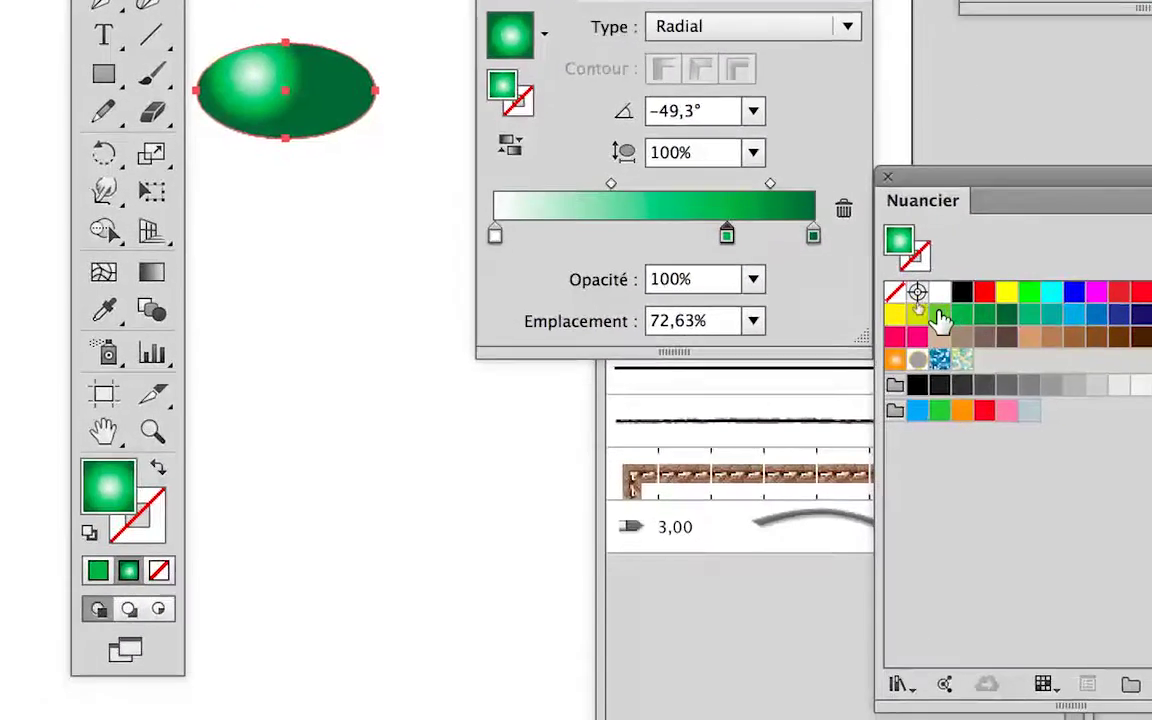
- Add a yellow-green stop (R=217 V=224 B=33) at 28.37% in the ellipse's radial gradient
left_click(940, 316)
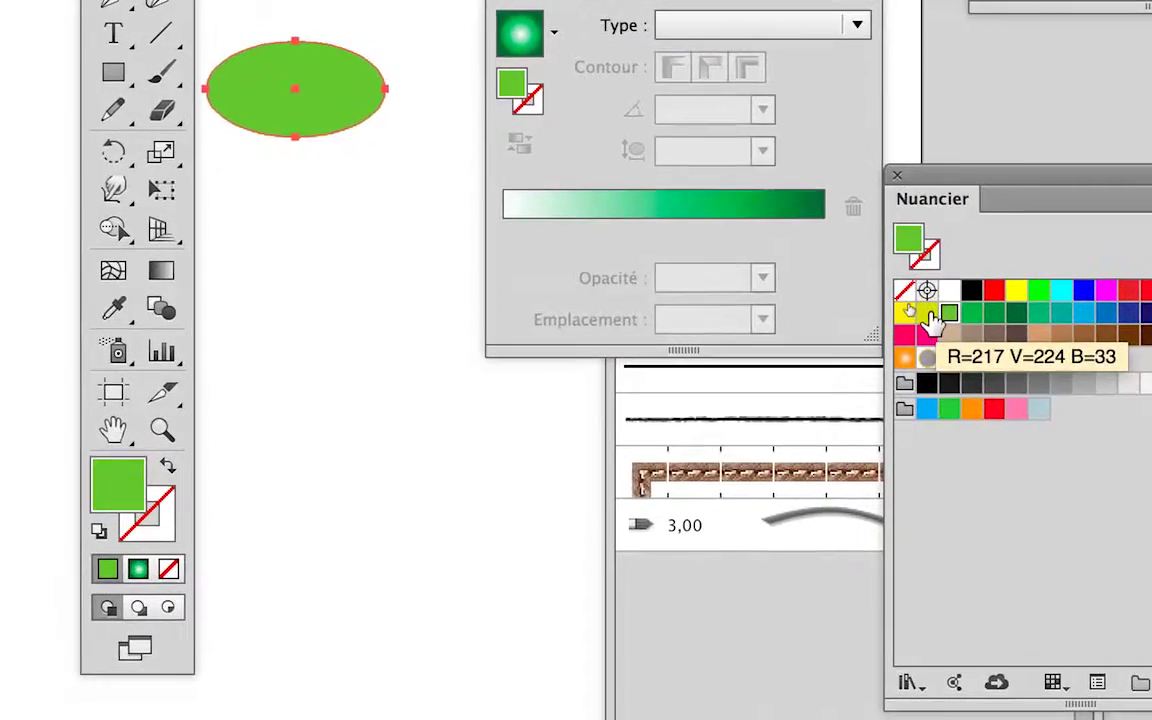
key("super+z")
left_click_drag(928, 316, 598, 232)
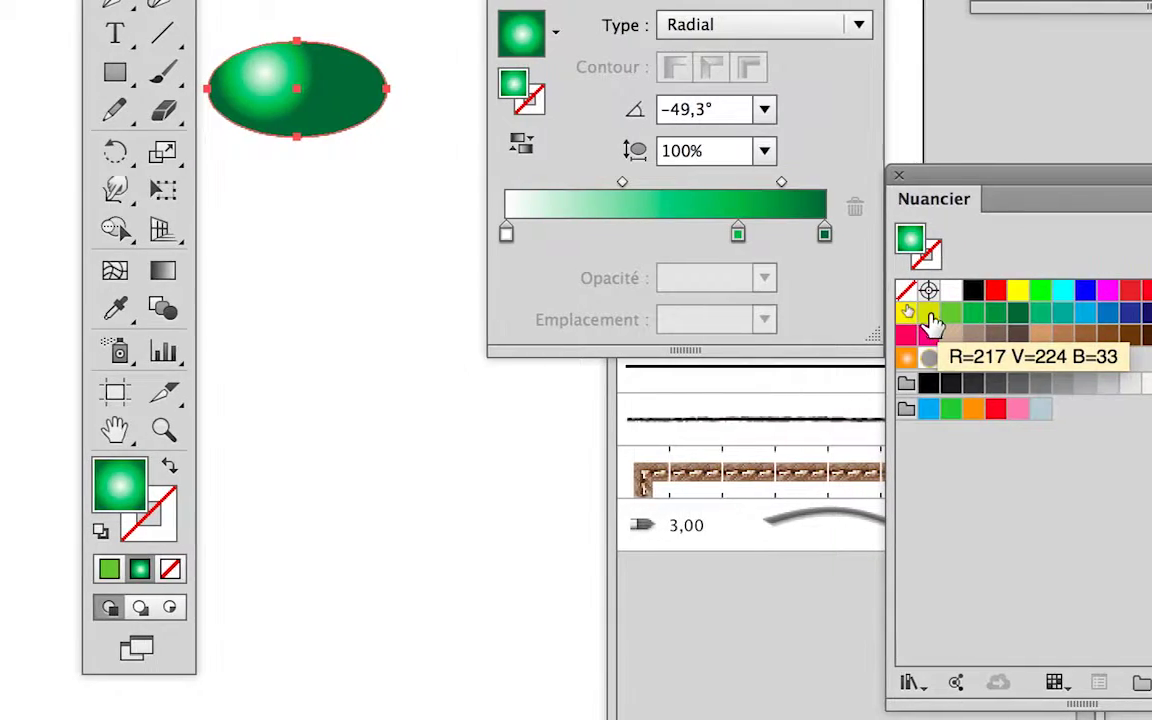
left_click_drag(815, 288, 818, 286)
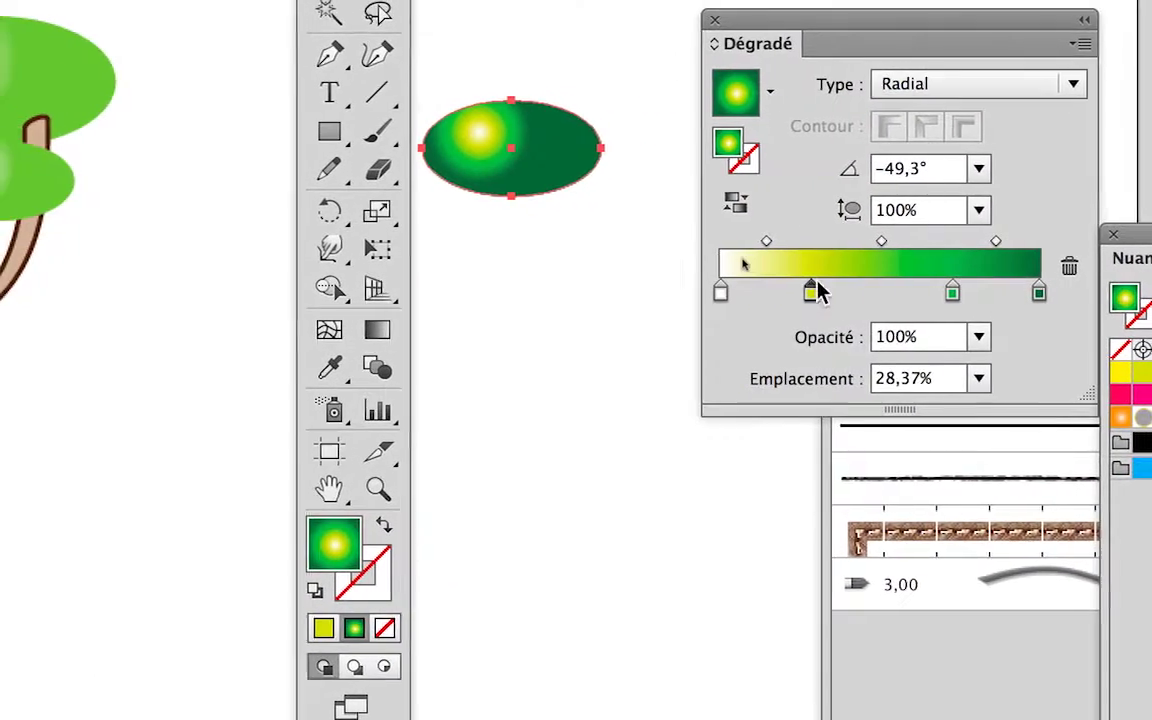
- Shift the medium green gradient stop to 22.76% and remove the yellow-green stop from the ellipse's gradient
left_click_drag(692, 281, 663, 290)
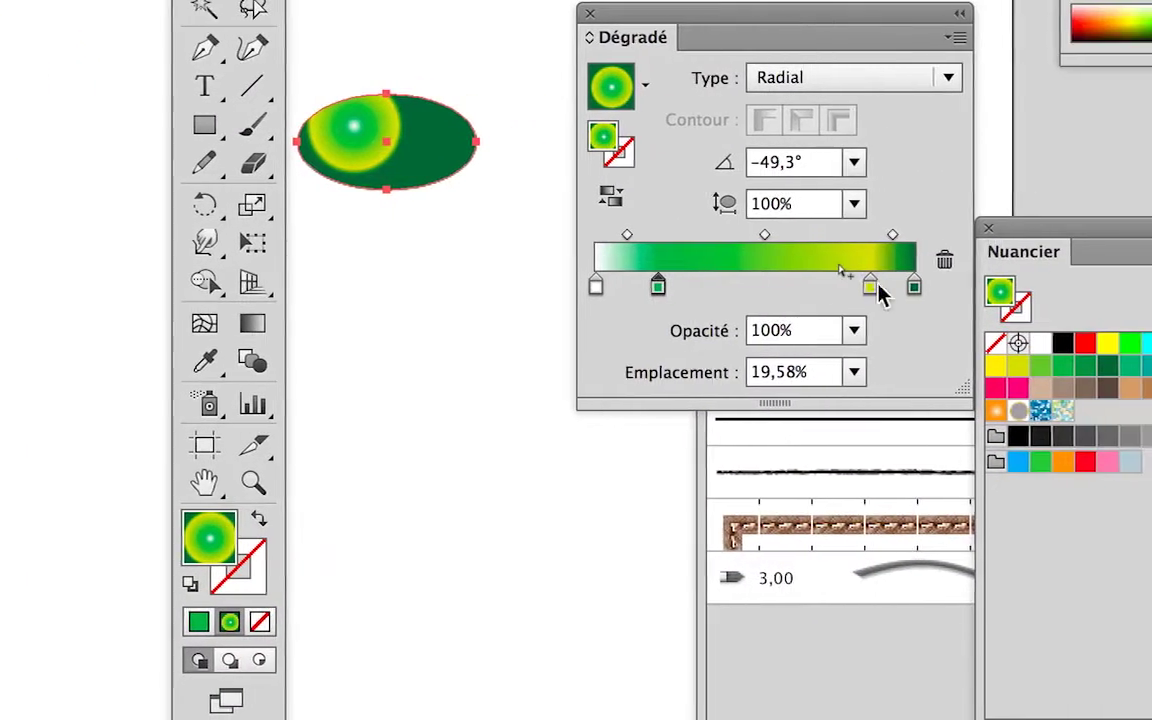
left_click_drag(1017, 290, 698, 288)
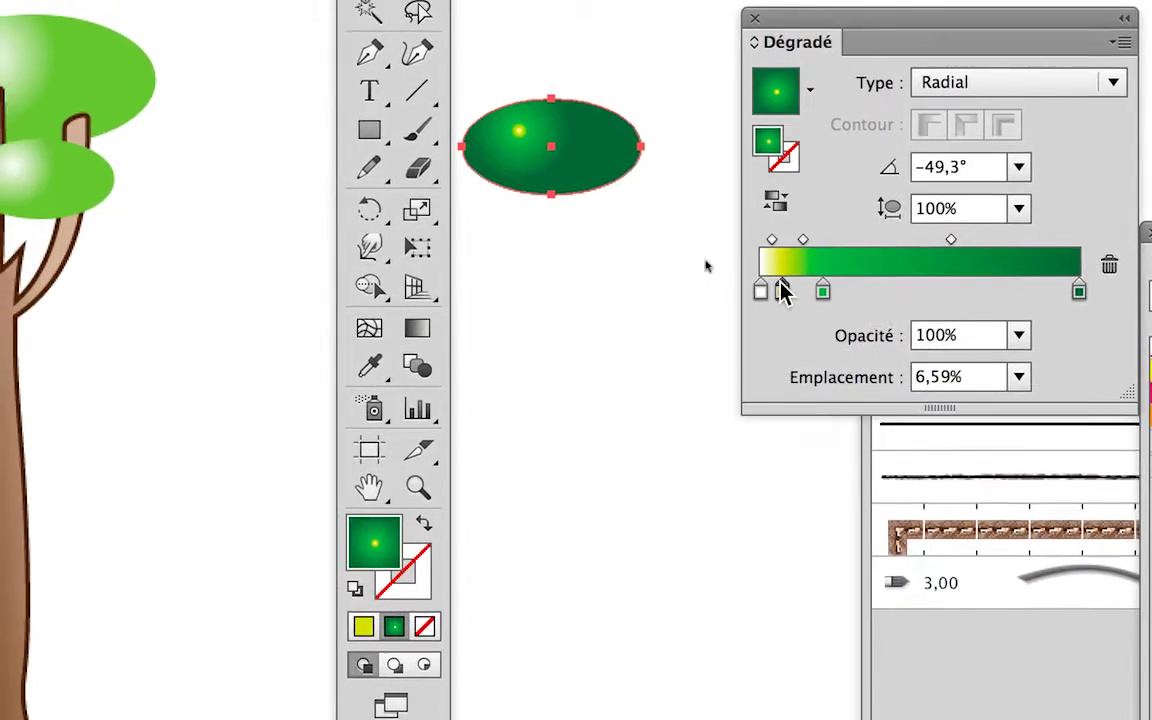
left_click_drag(783, 290, 779, 340)
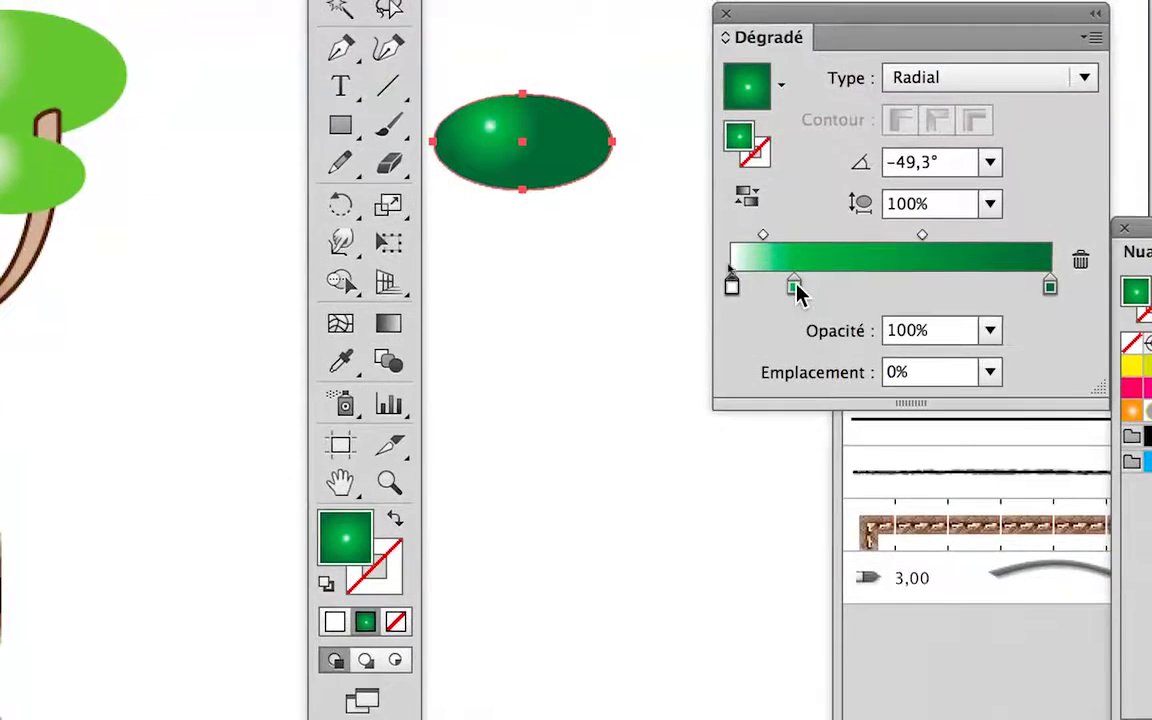
left_click(795, 288)
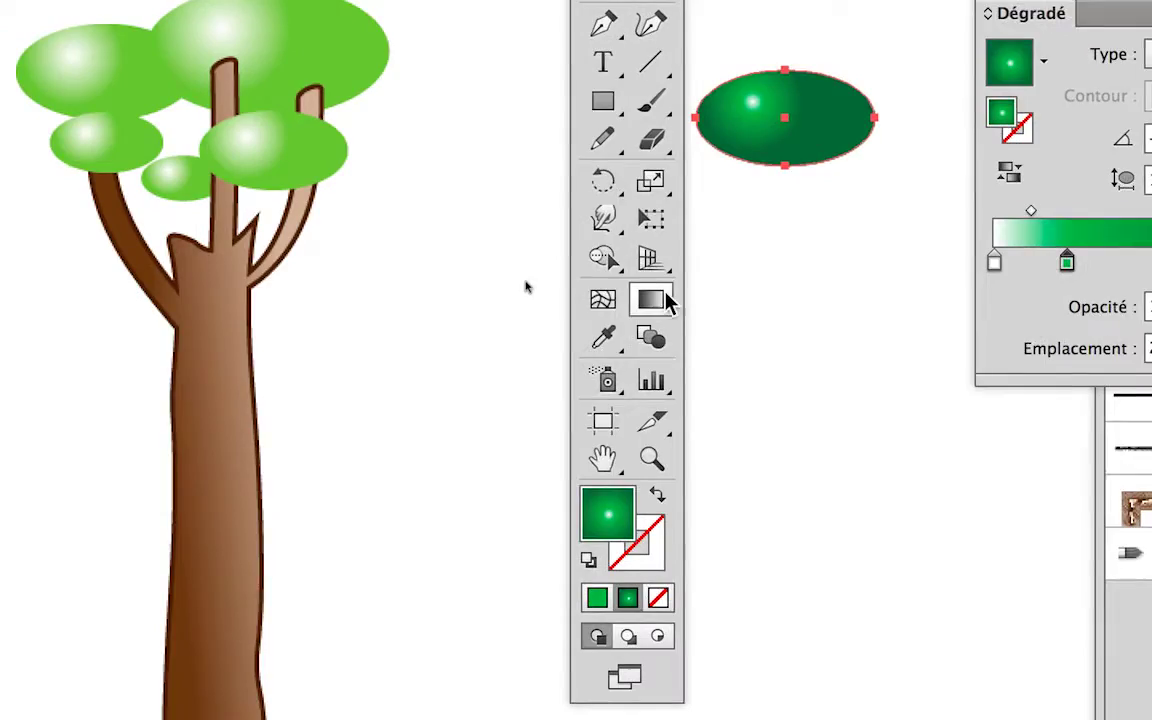
- Redraw the ellipse's radial gradient diagonally at -45° with the Gradient tool, starting the highlight near its upper-left part
left_click(355, 358)
left_click_drag(705, 214, 793, 288)
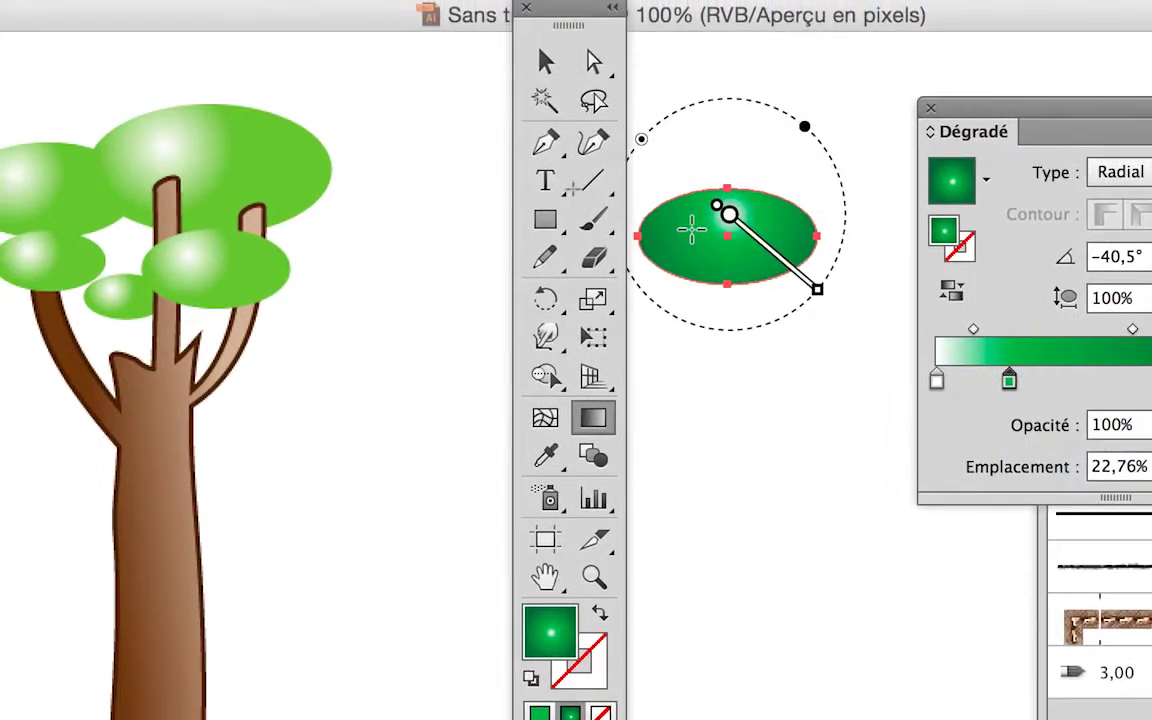
left_click_drag(662, 216, 714, 273)
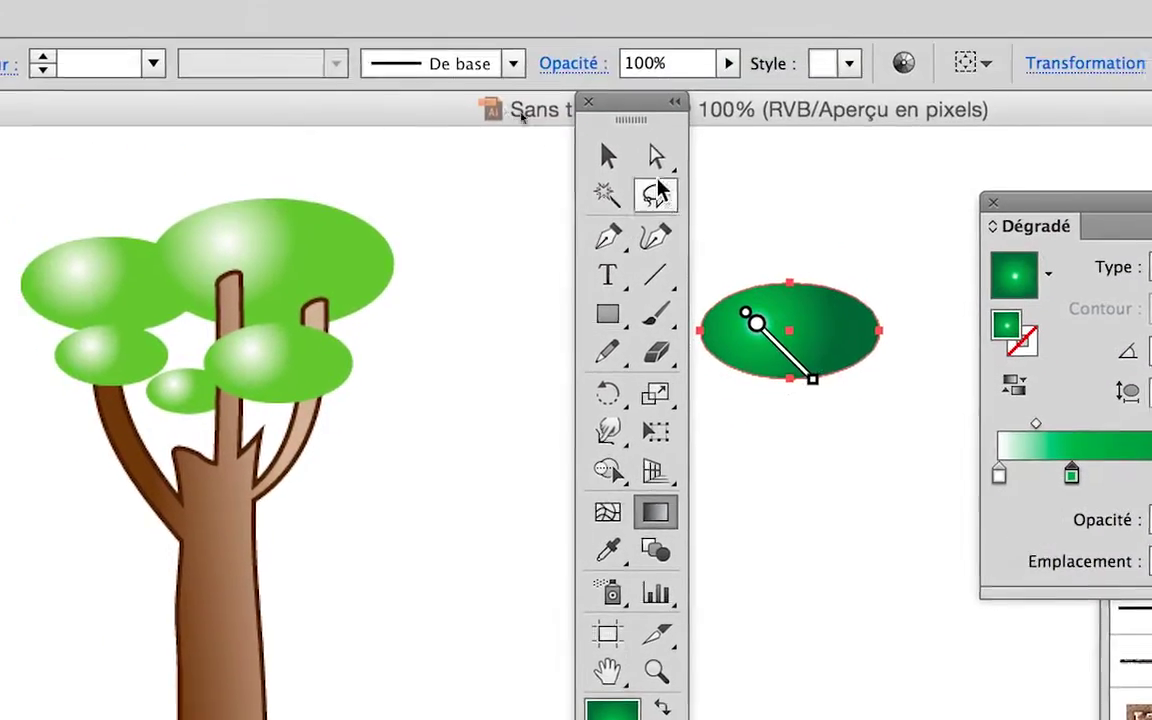
key("v")
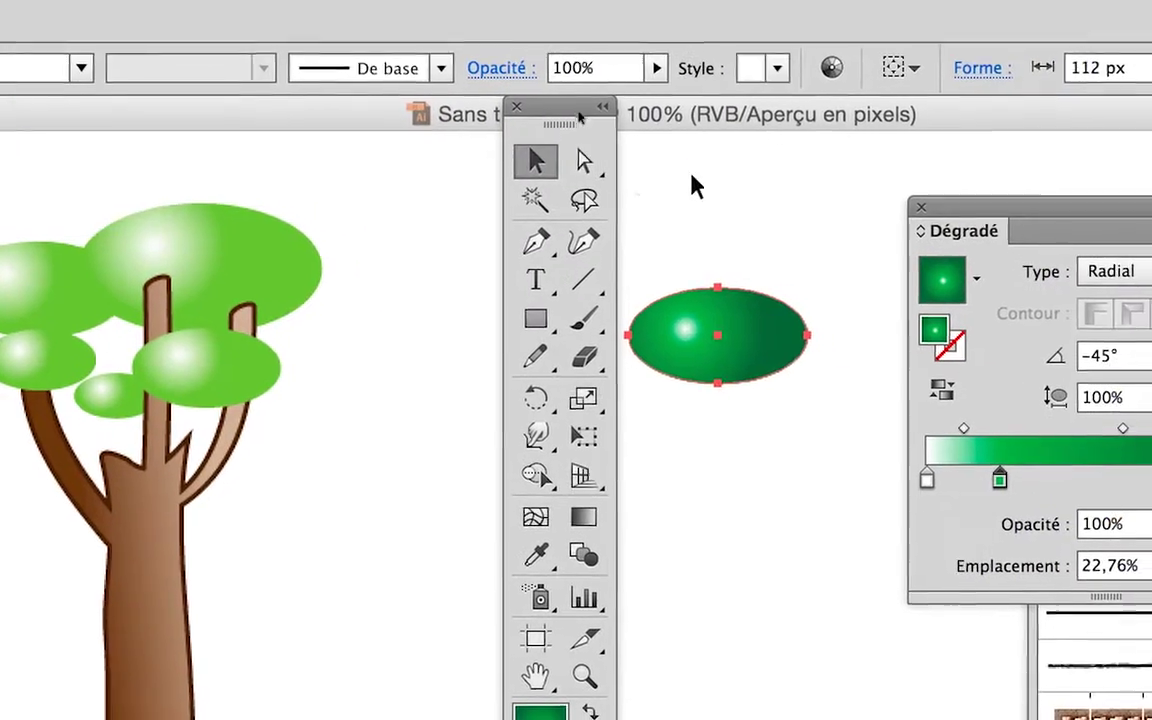
left_click(690, 95)
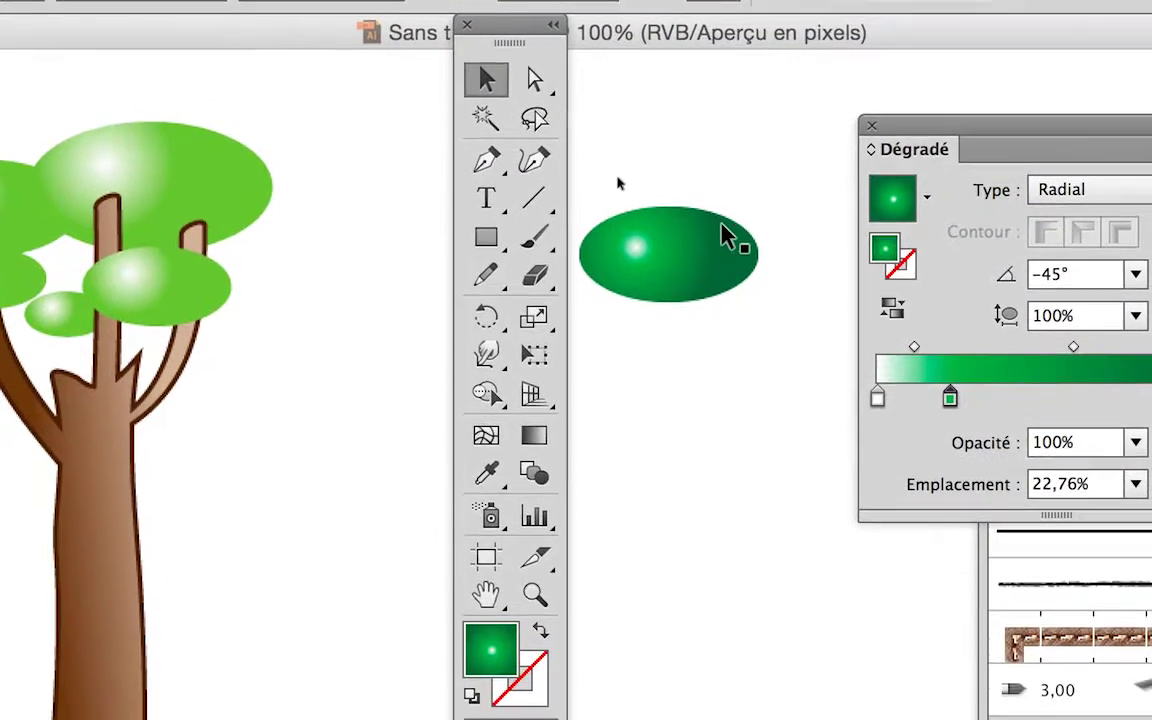
- Apply a yellow-green stroke, colour D9E021, to the green ellipse
left_click(743, 280)
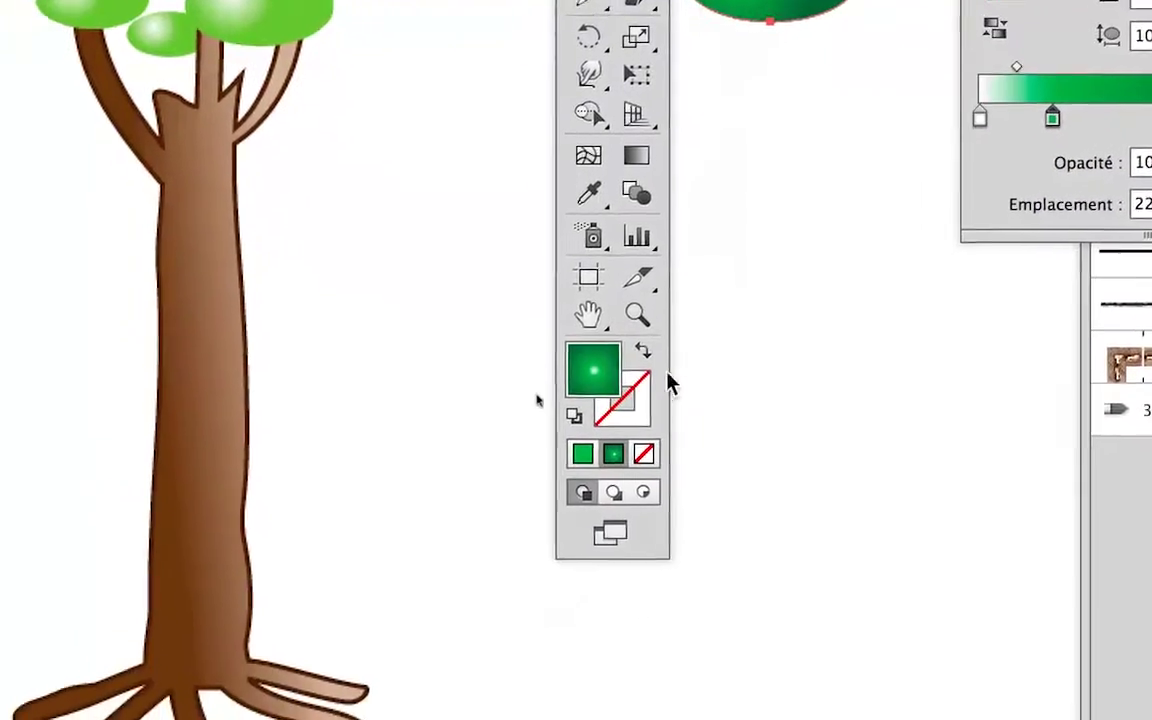
left_click(641, 395)
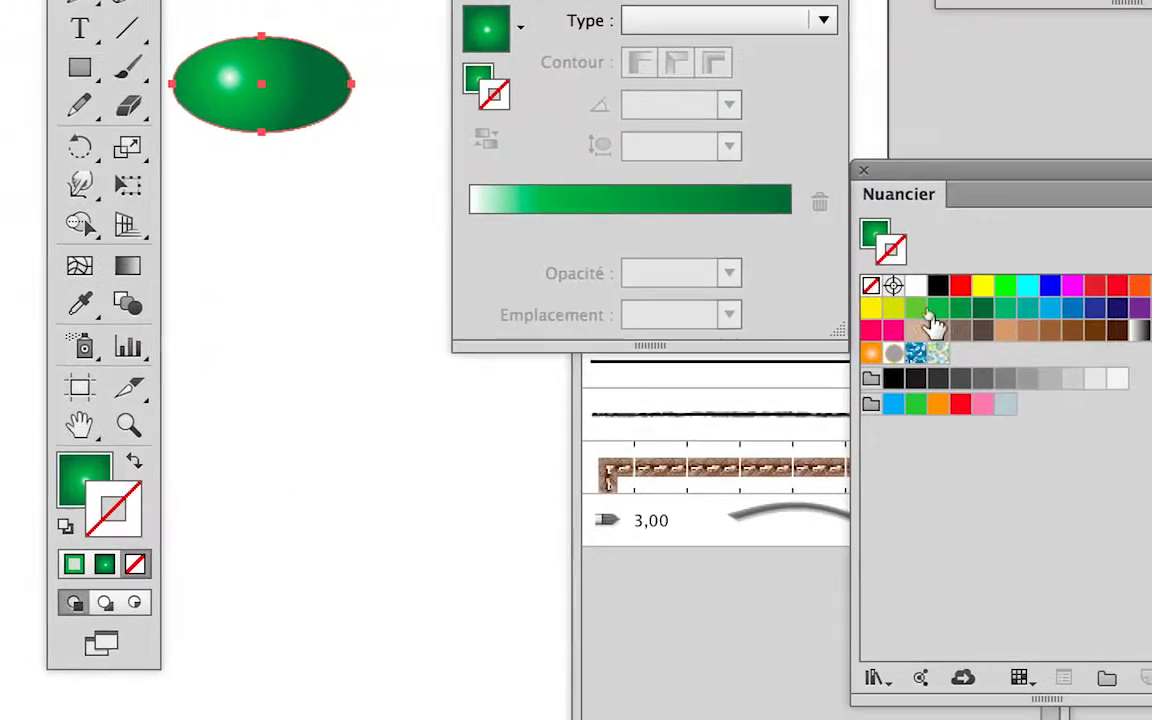
left_click(893, 308)
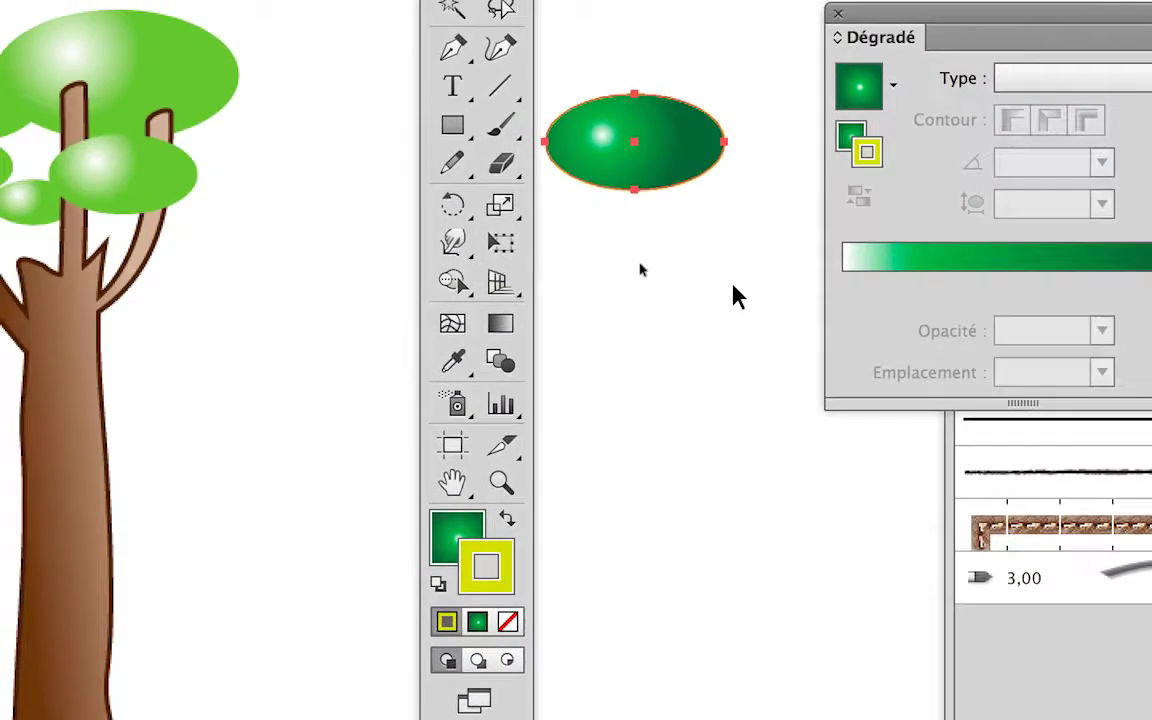
left_click(408, 246)
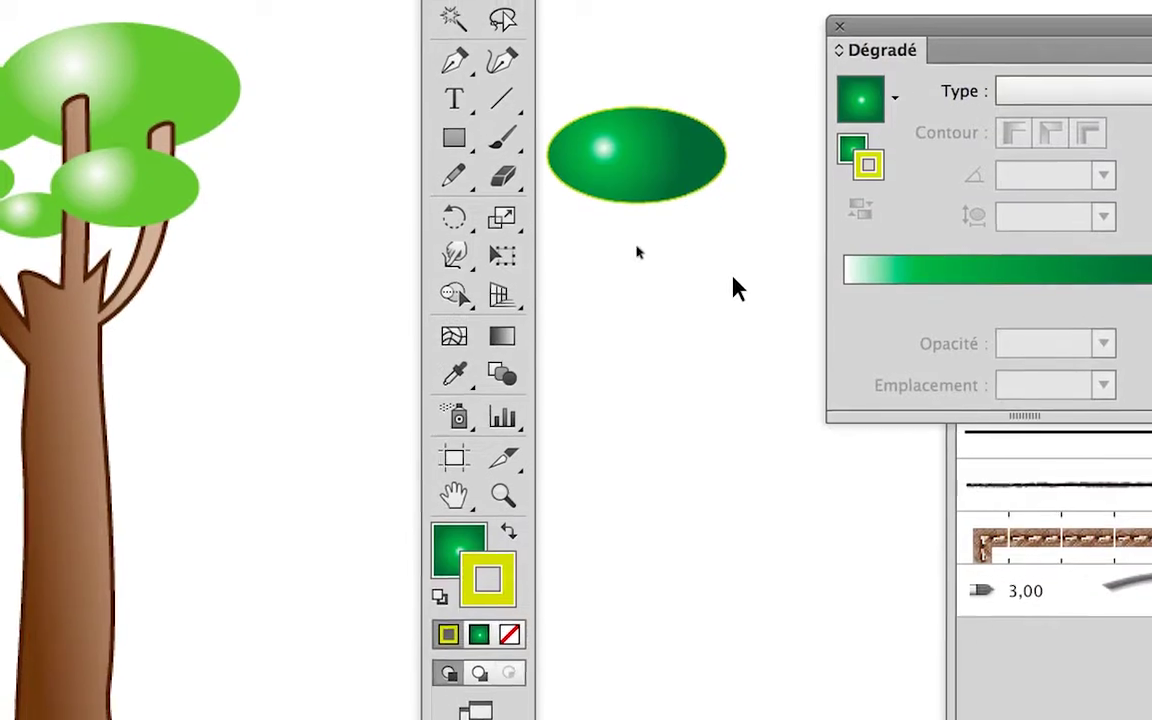
- Set the stroke weight of the green ellipse to 2 pt
left_click(716, 236)
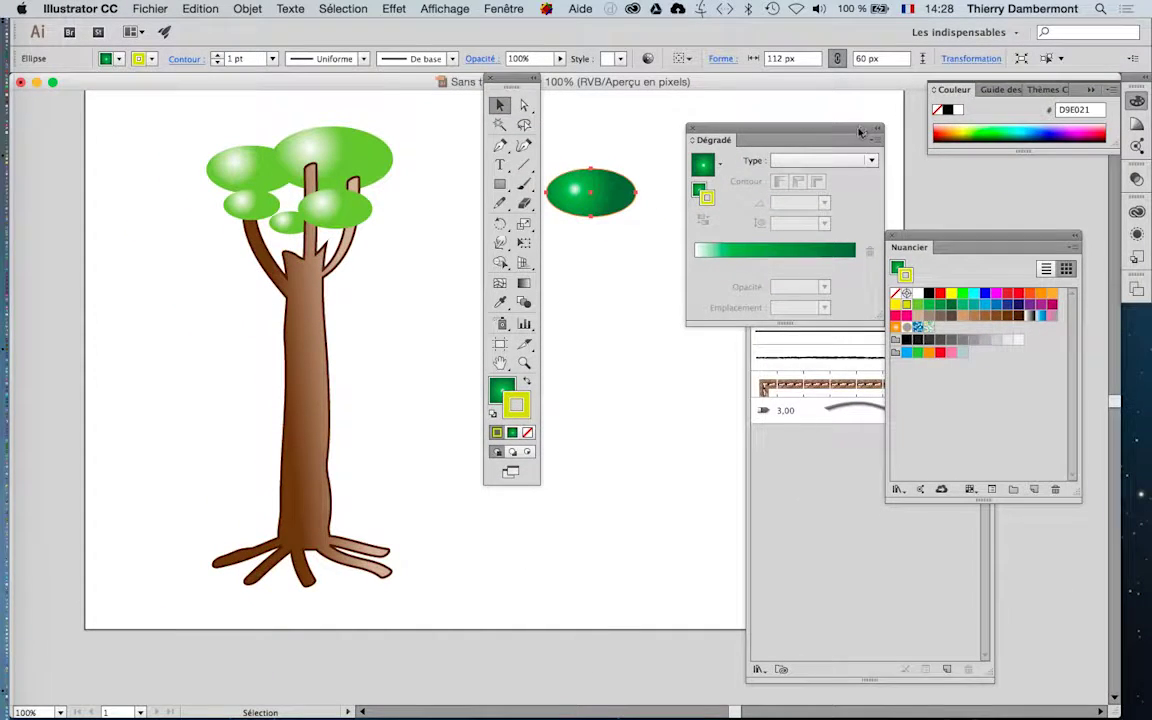
left_click_drag(859, 132, 738, 458)
left_click(519, 8)
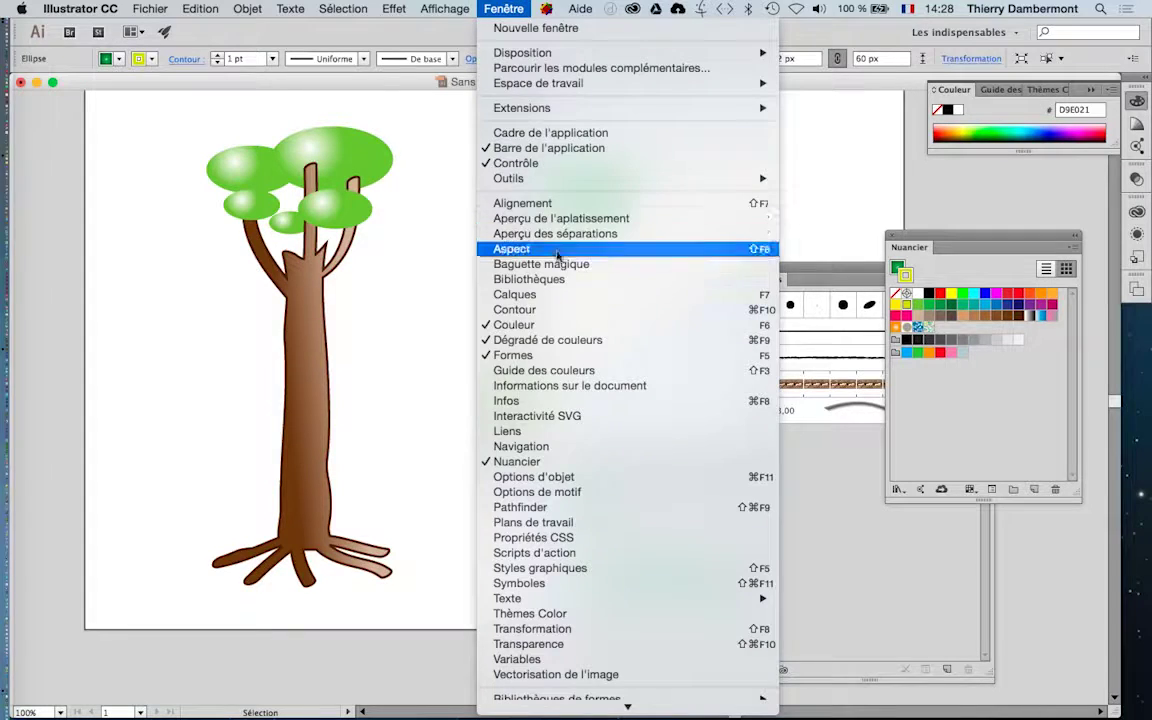
left_click(571, 310)
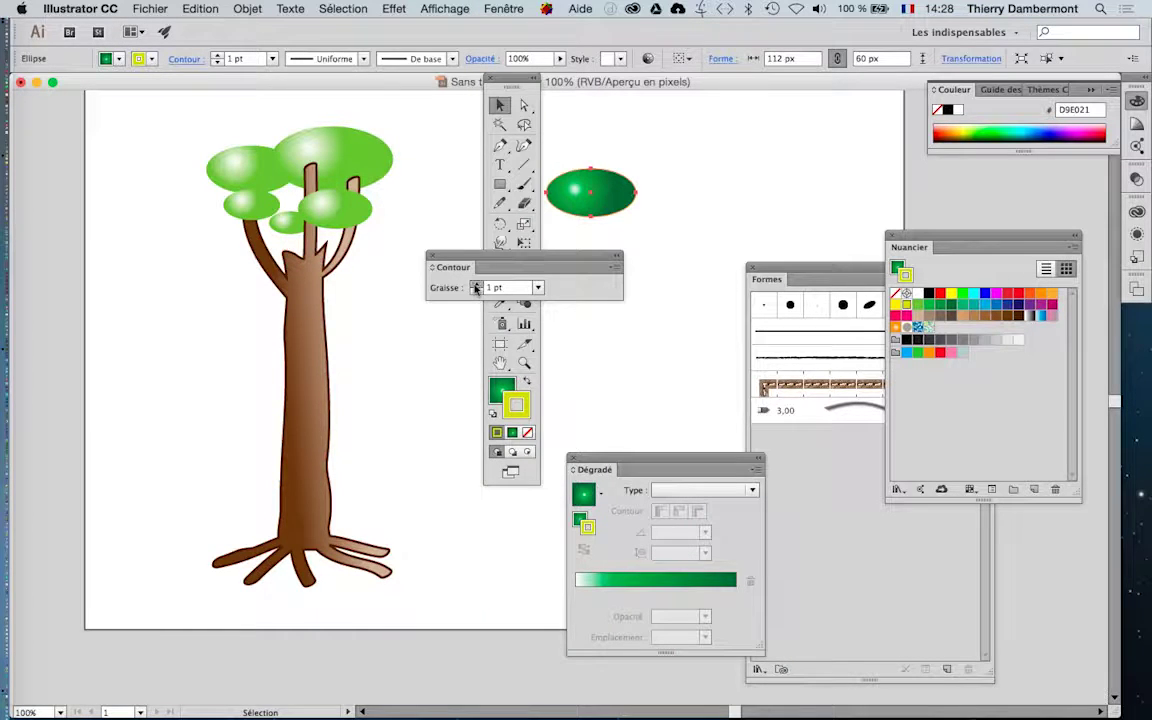
left_click(644, 293)
- Change the ellipse's stroke colour to the beige swatch R=199 V=178 B=153
left_click(618, 210)
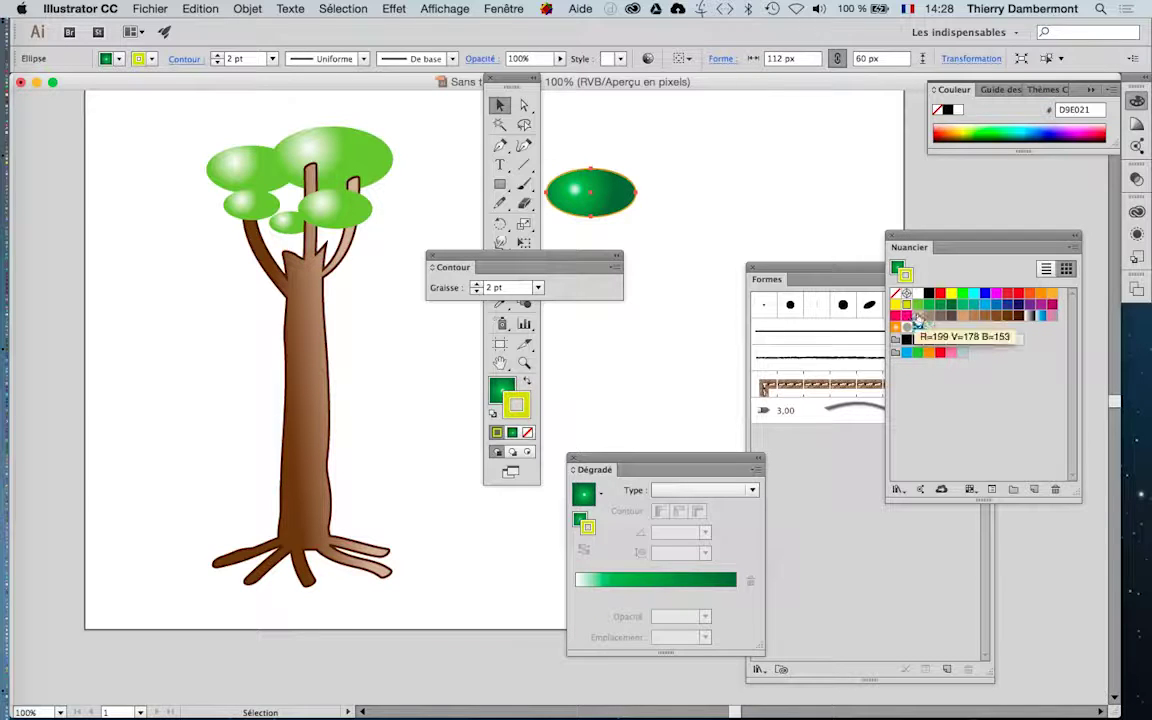
left_click(689, 275)
left_click_drag(568, 261, 318, 272)
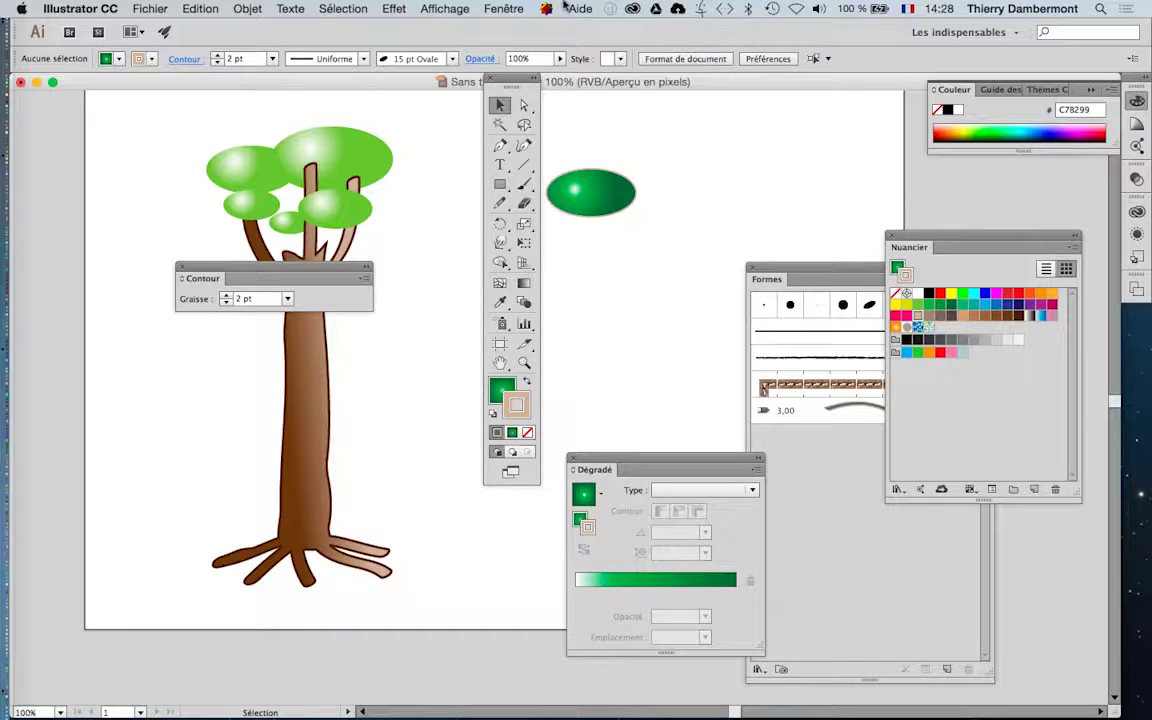
- Show the Symbols panel and redefine the feuilles symbol by replacing it with the restyled green ellipse
left_click(518, 8)
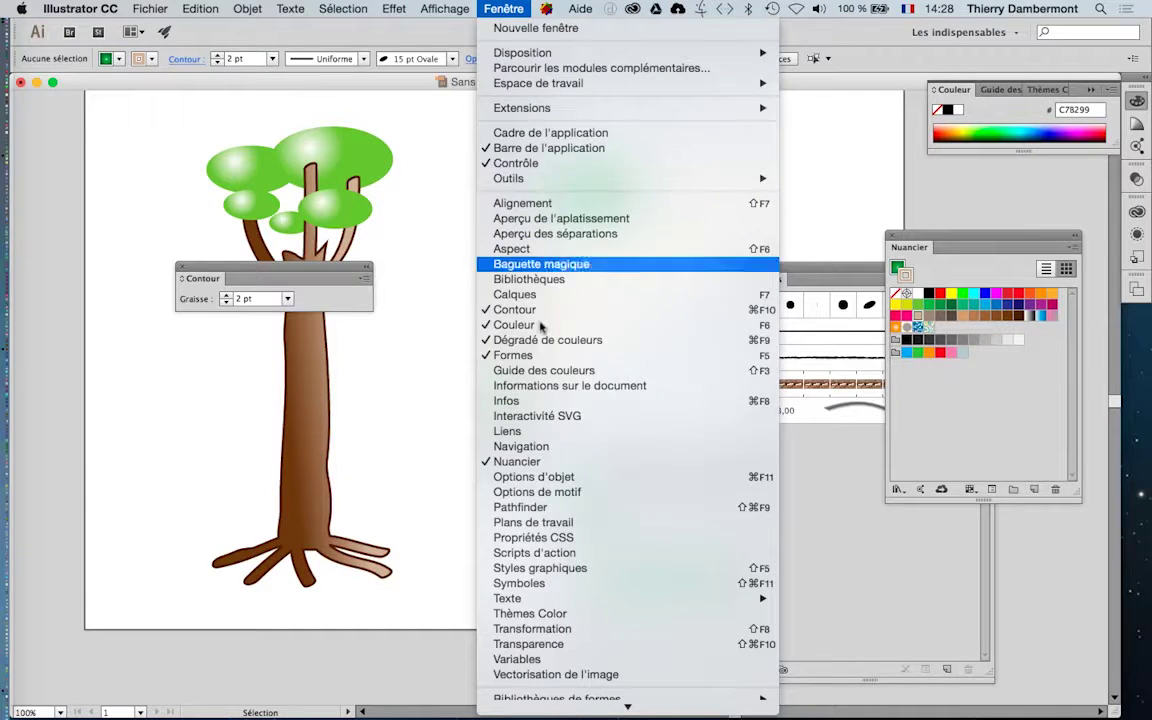
left_click(561, 588)
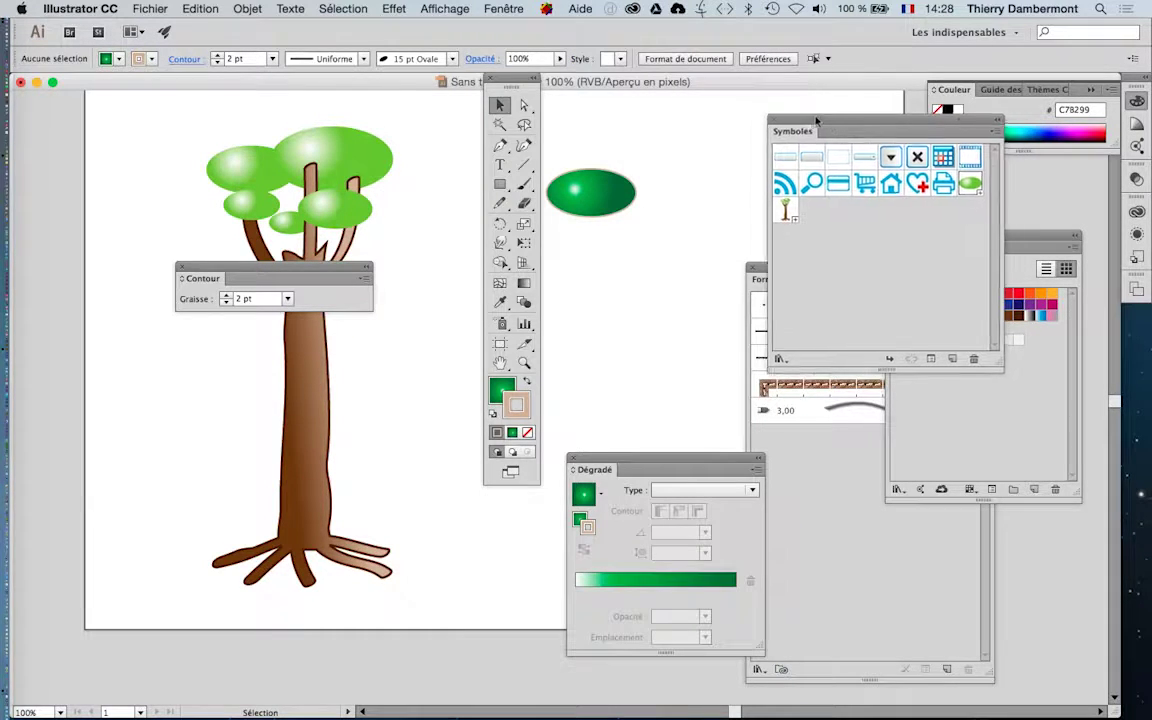
left_click_drag(825, 120, 731, 112)
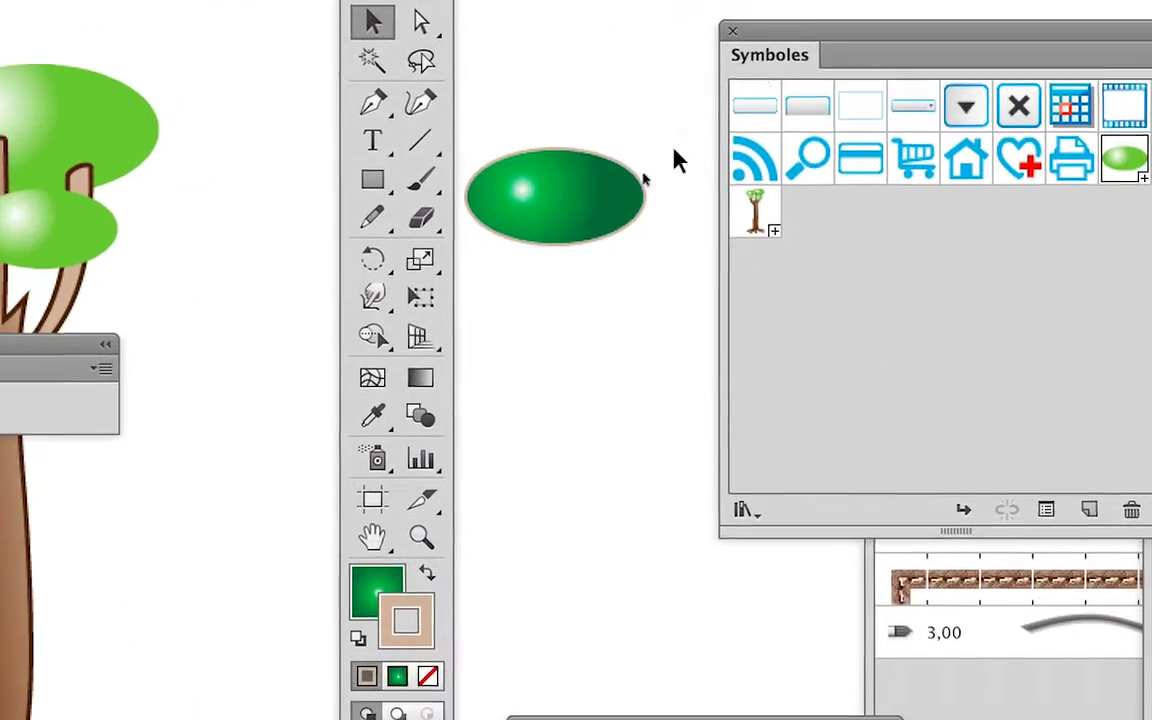
left_click(624, 188)
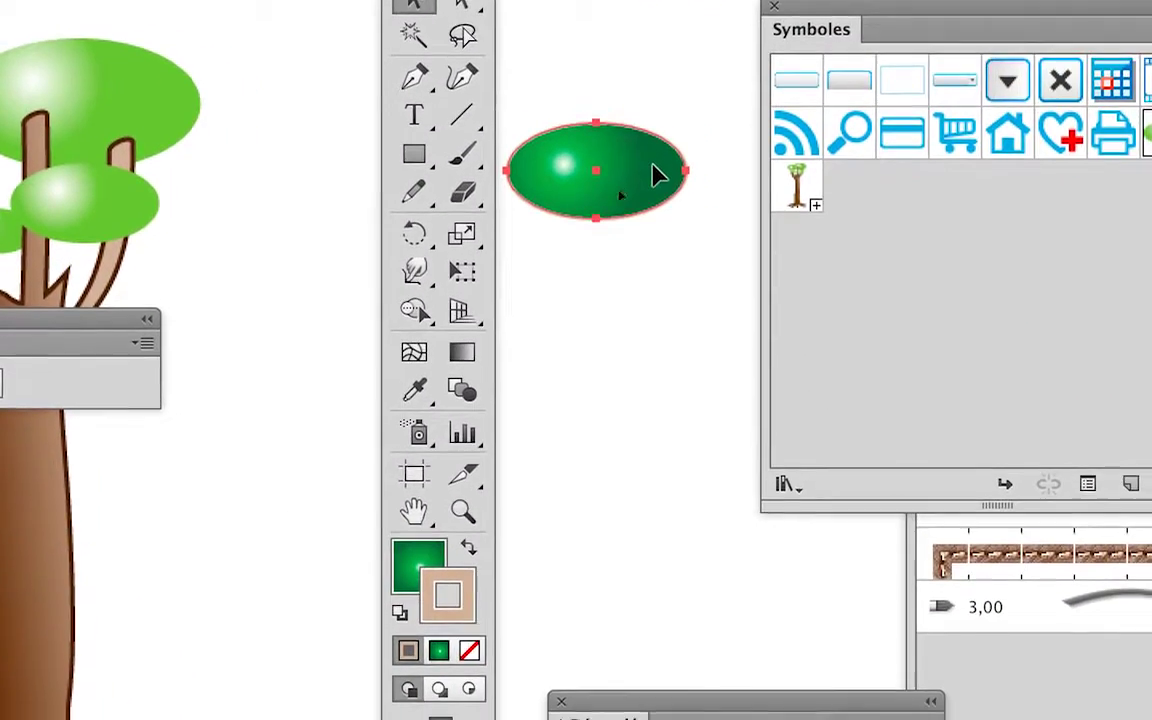
left_click_drag(645, 178, 845, 178)
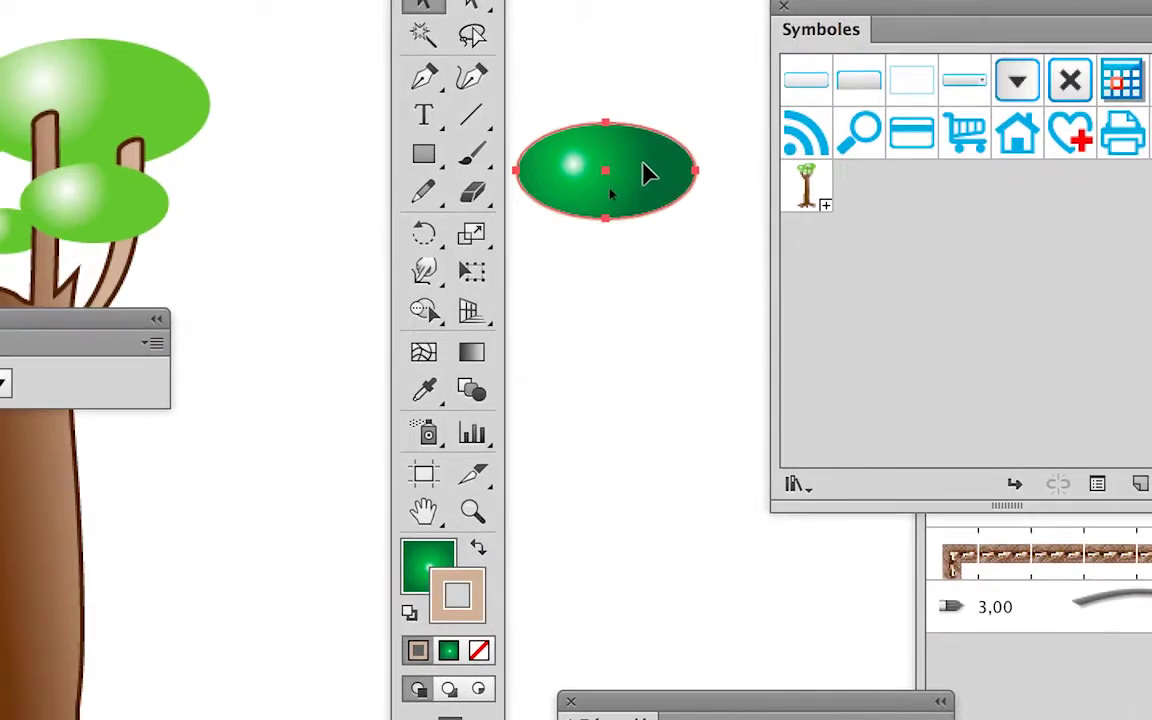
left_click_drag(304, 190, 800, 238)
left_click_drag(817, 193, 859, 120)
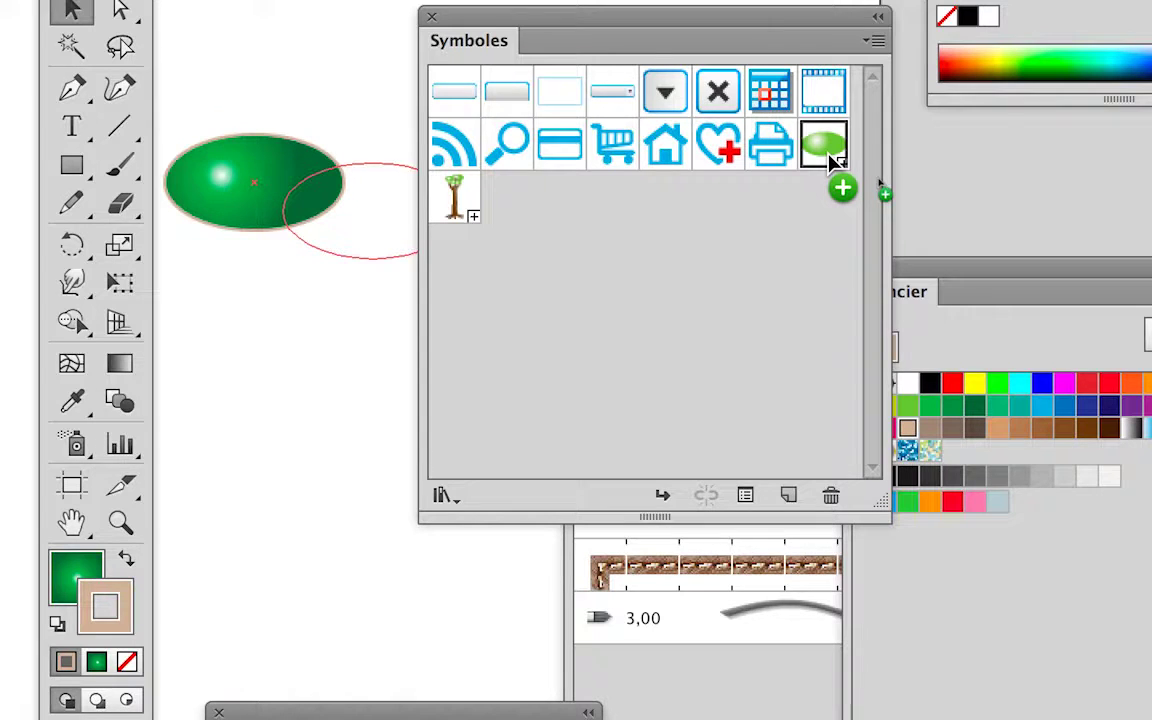
left_click_drag(830, 160, 830, 163)
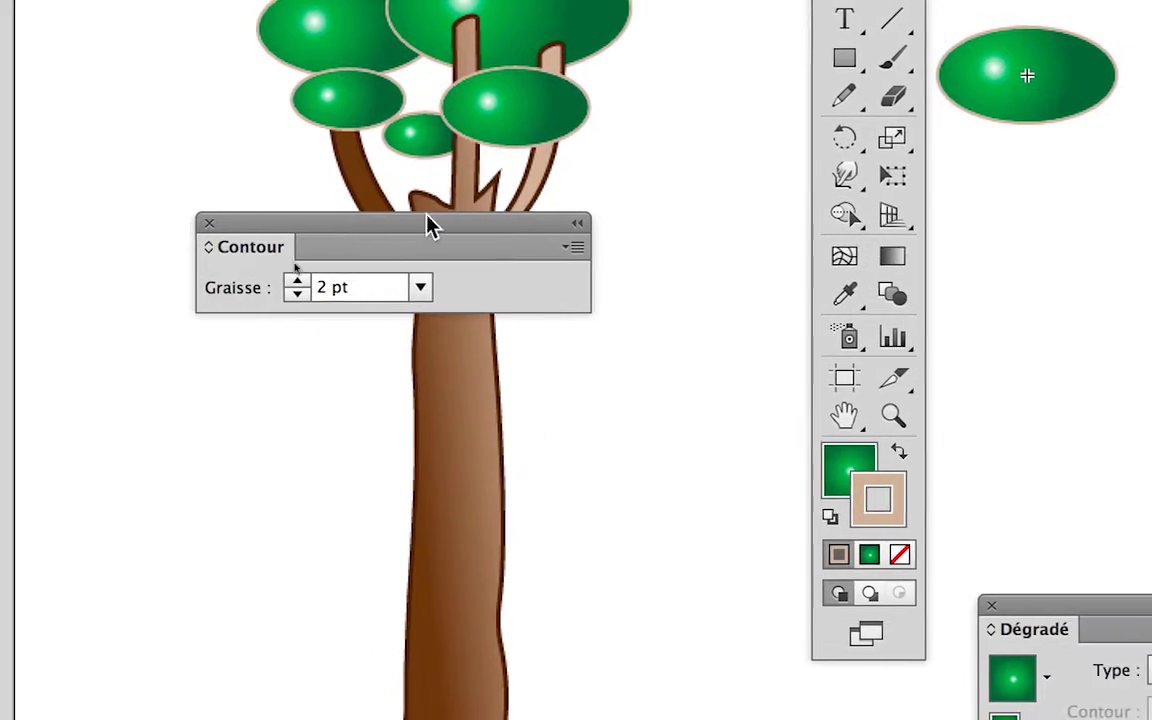
- Move the stroke and tools palettes away from the artwork and delete the separate leaf ellipse beside the tree
left_click_drag(434, 298, 129, 223)
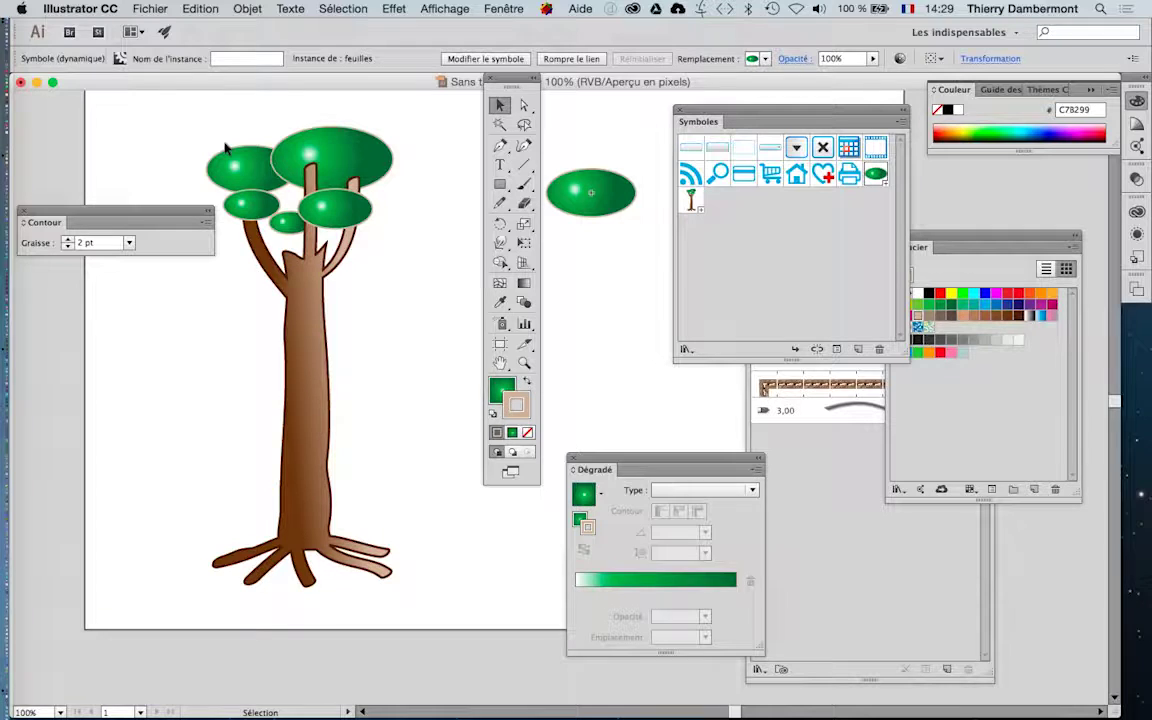
left_click_drag(187, 218, 91, 206)
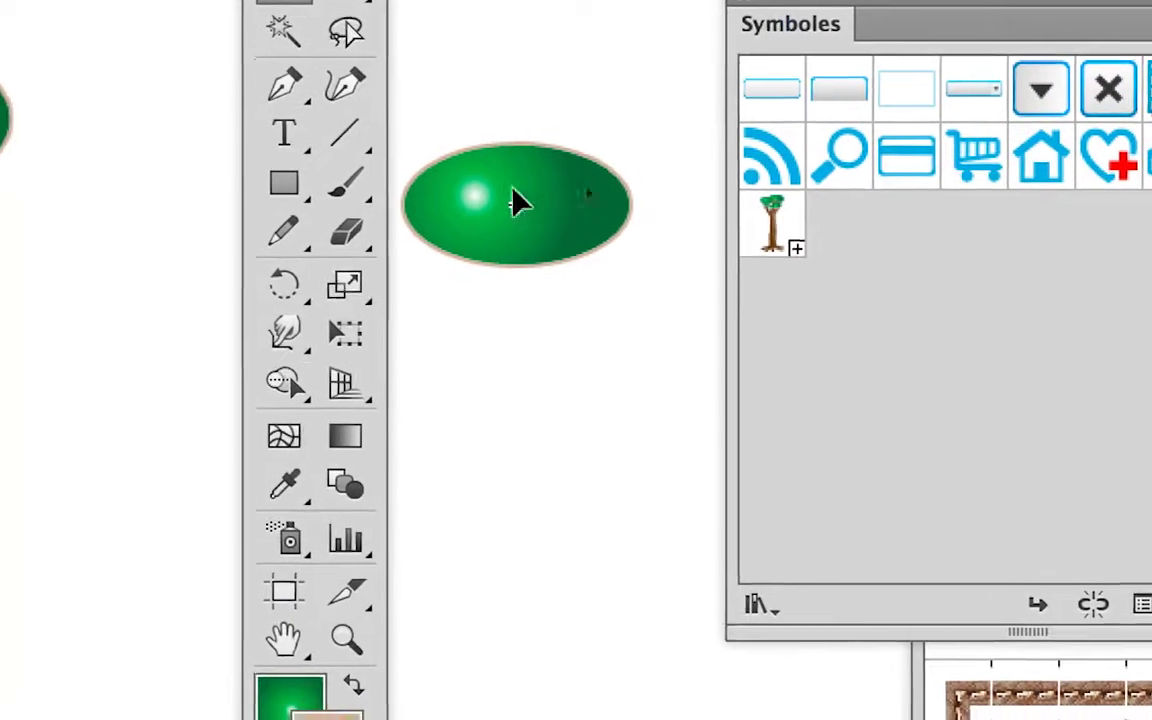
left_click_drag(515, 200, 760, 200)
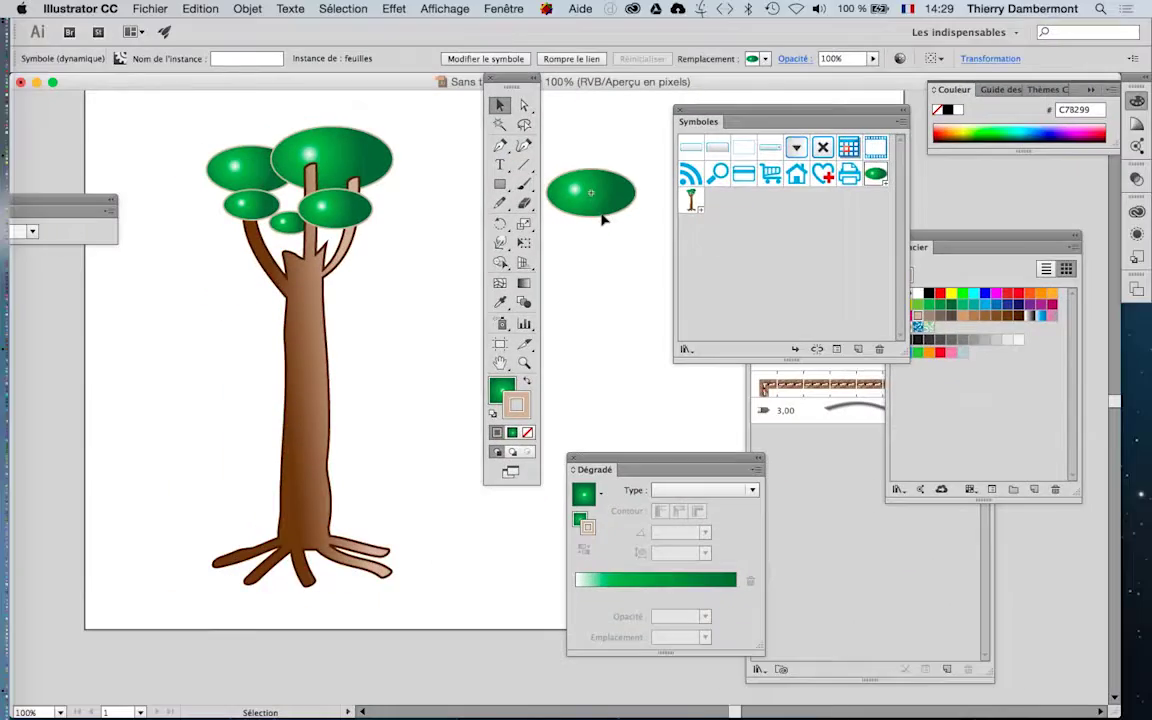
left_click_drag(515, 84, 119, 347)
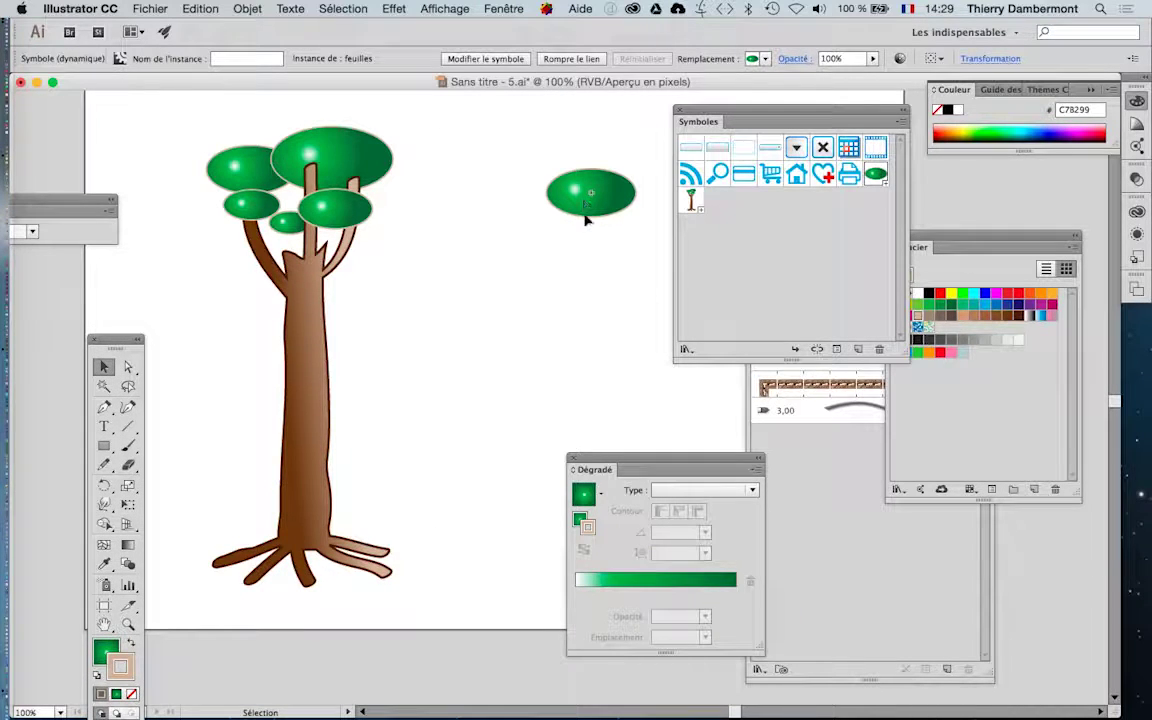
left_click_drag(540, 228, 540, 227)
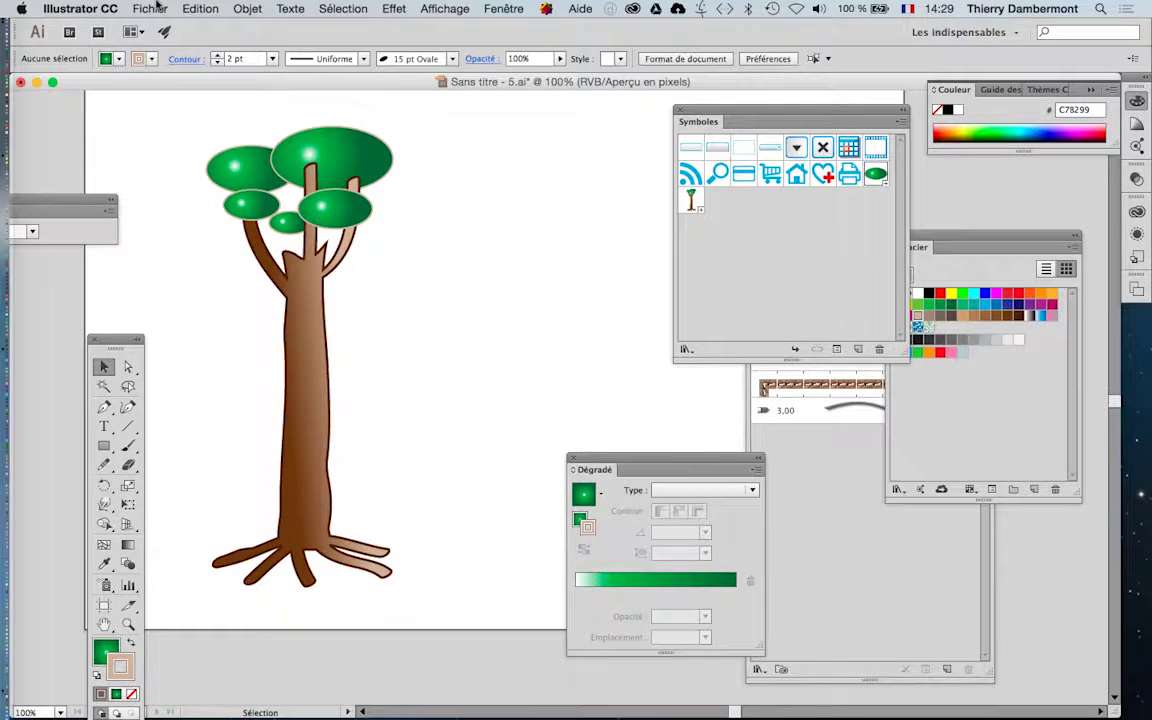
- Save the document as a new Adobe Illustrator file named Sans titre - 6.ai, accepting the save options
left_click(150, 8)
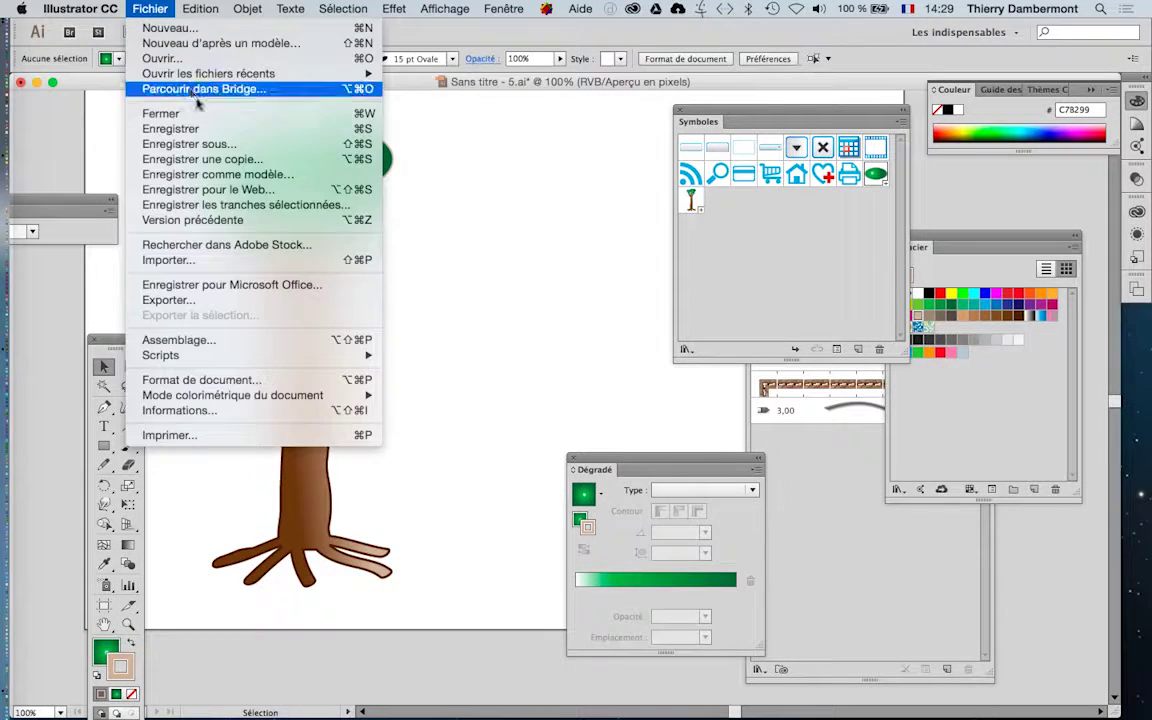
left_click(200, 147)
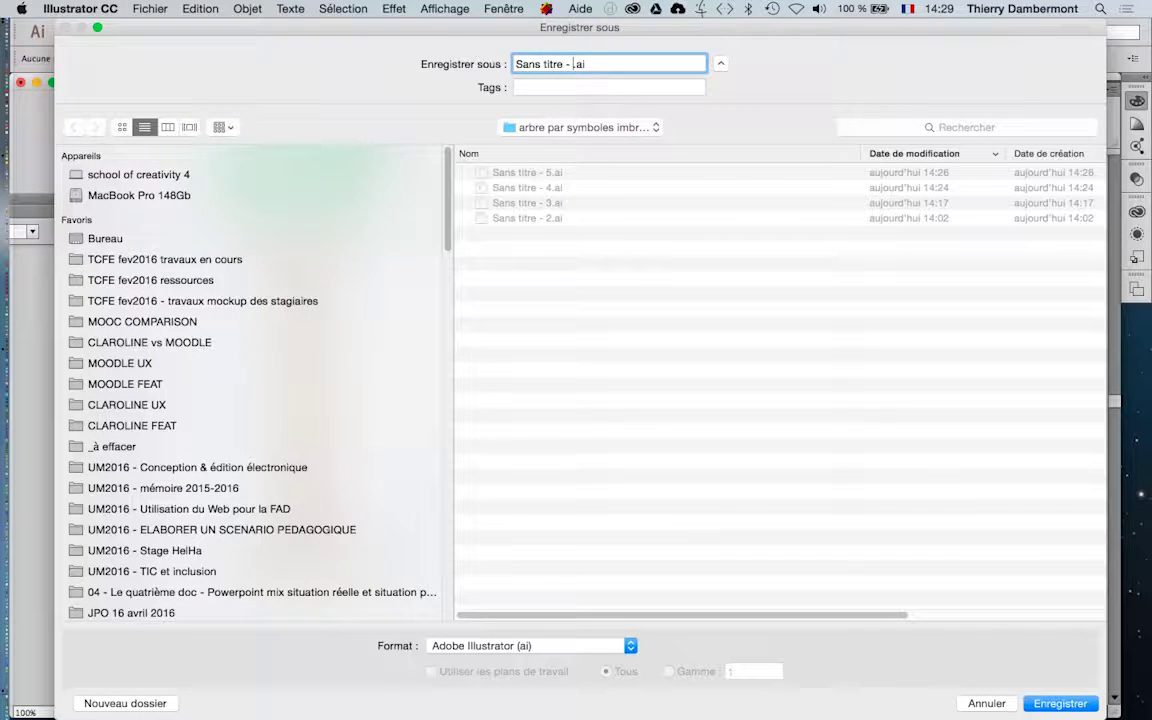
key("Return")
left_click(730, 591)
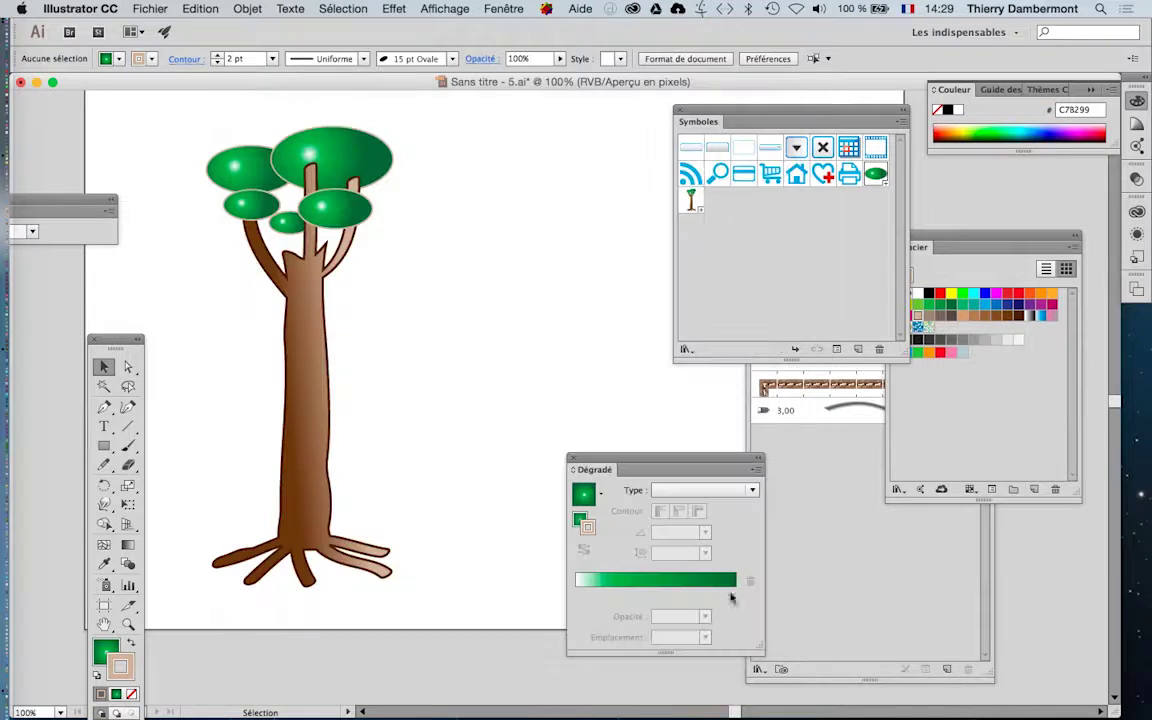
- Select the arbre symbol instance and arrange the Symbols and tools palettes around the artboard
left_click(312, 393)
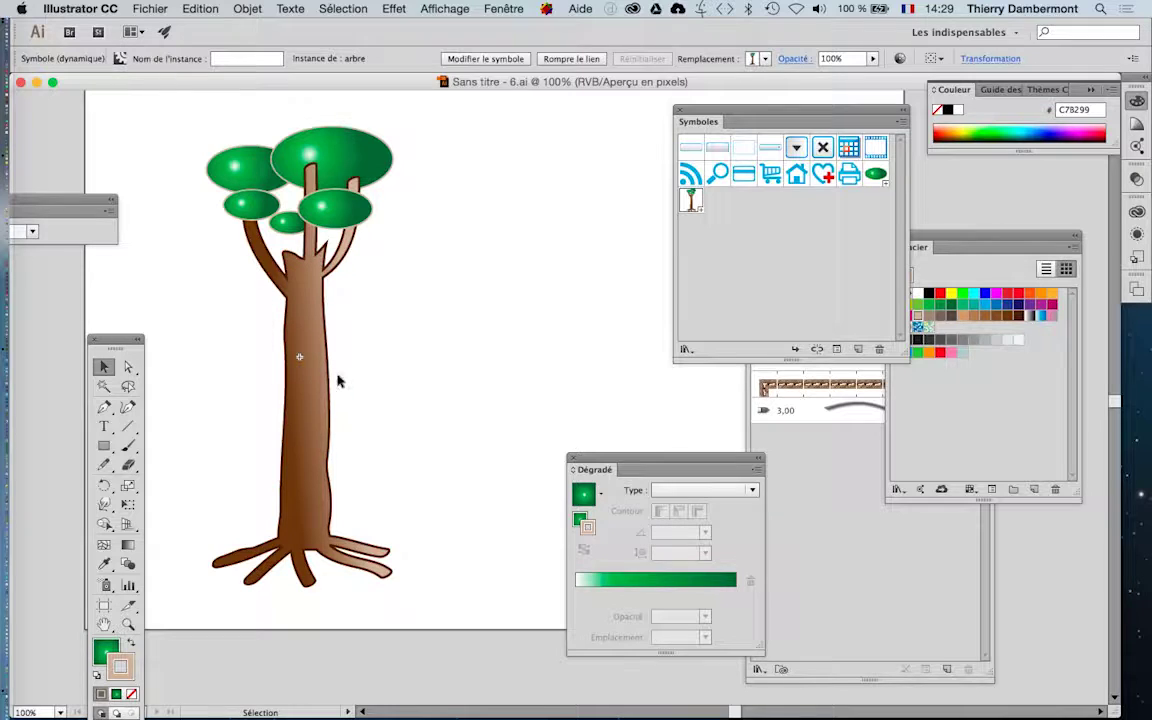
key("super+minus")
key("super+minus")
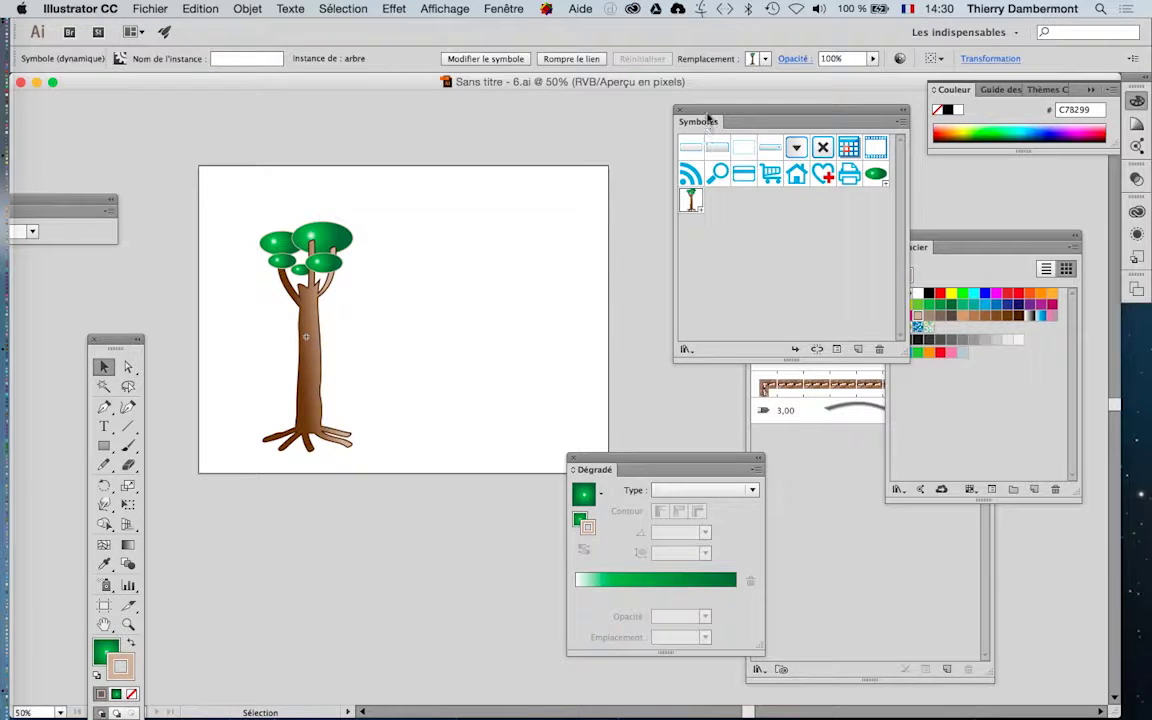
left_click_drag(720, 110, 715, 107)
left_click_drag(105, 337, 147, 115)
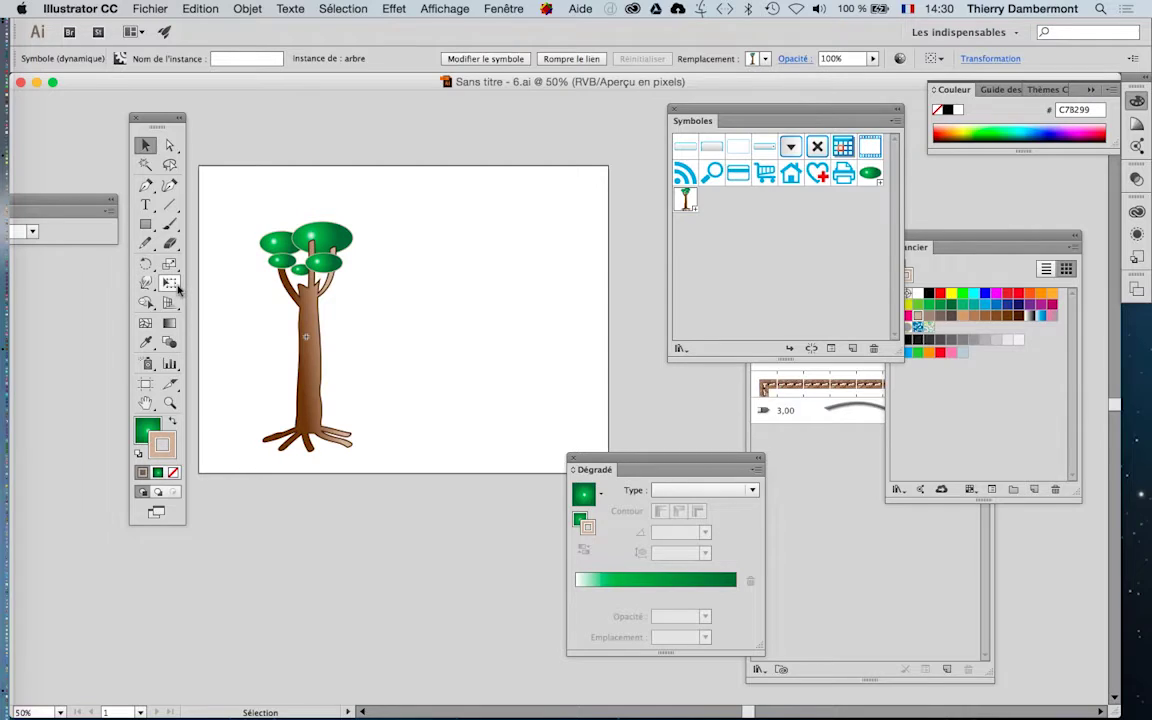